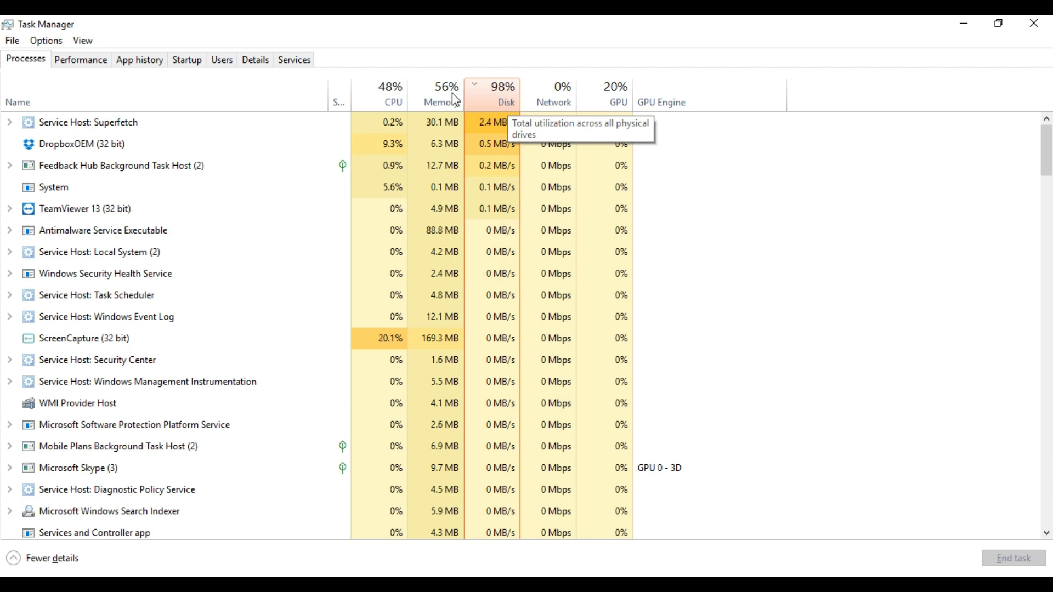
- Minimize Task Manager and open the system properties of This PC from File Explorer
left_click(136, 124)
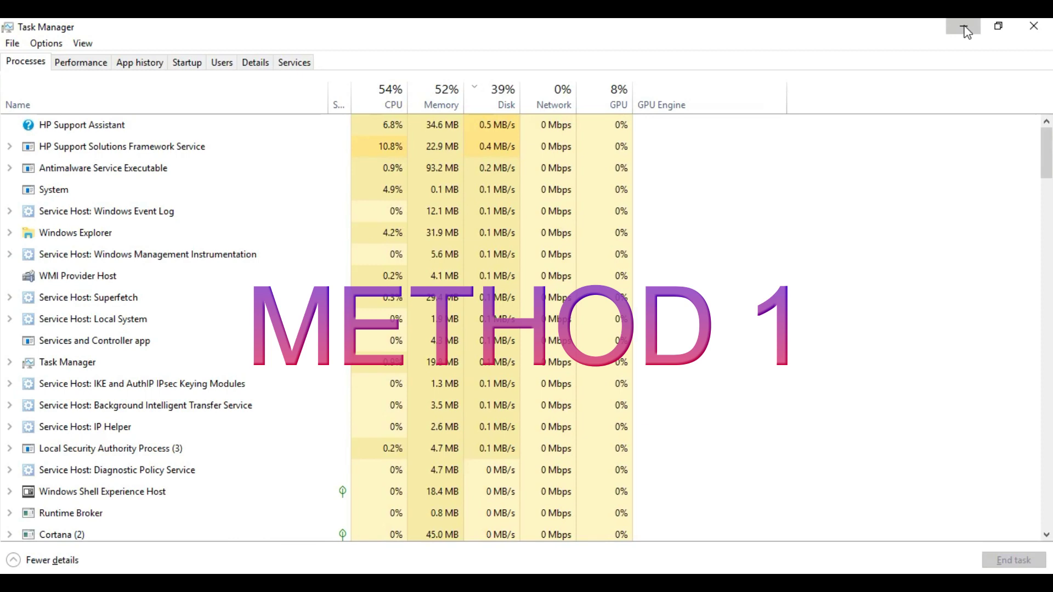
left_click(959, 23)
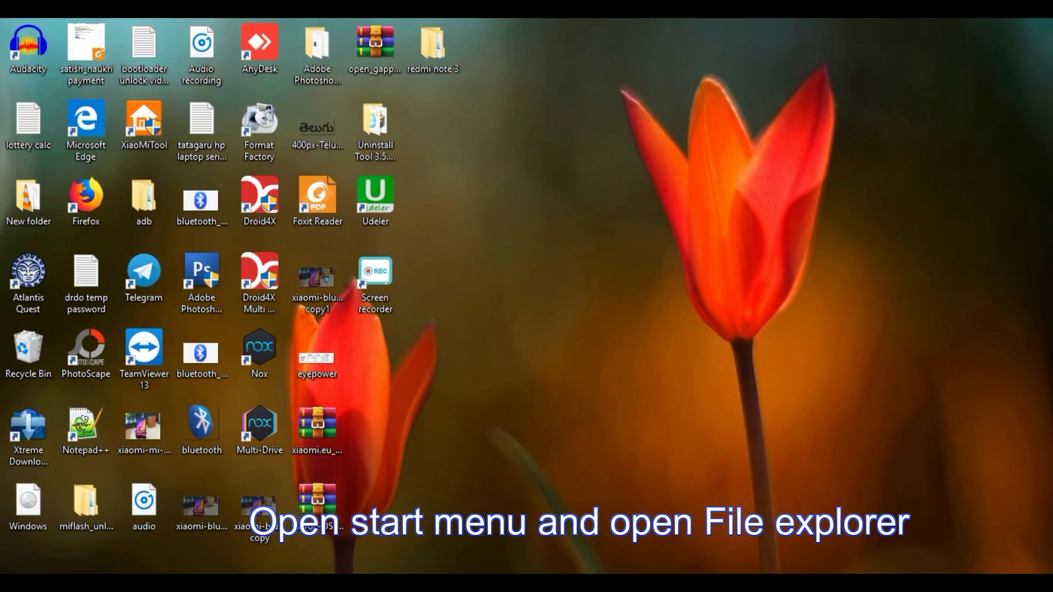
key("super")
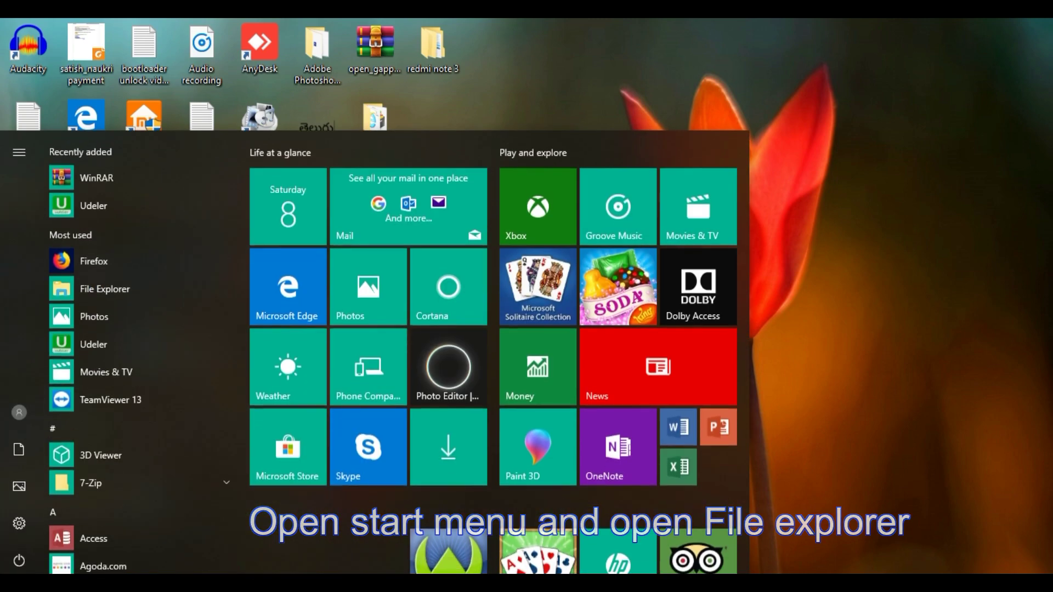
left_click(158, 289)
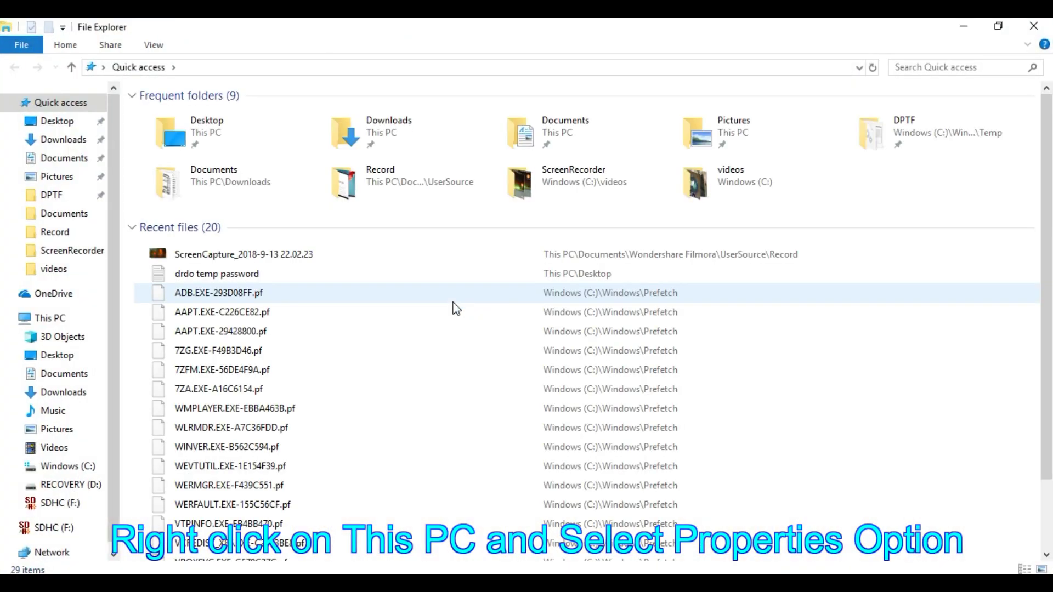
left_click(53, 325)
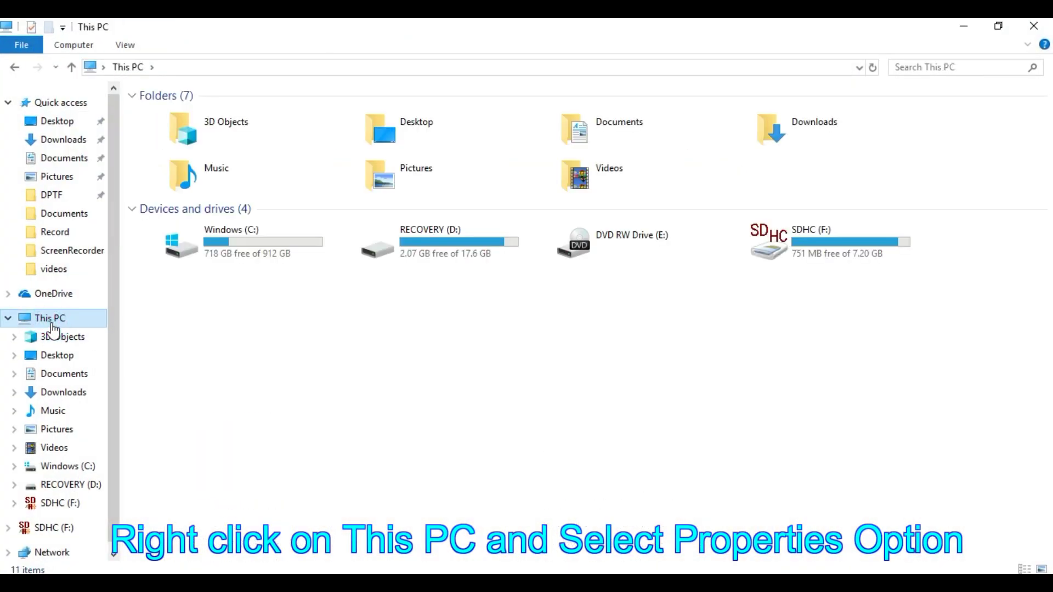
right_click(52, 321)
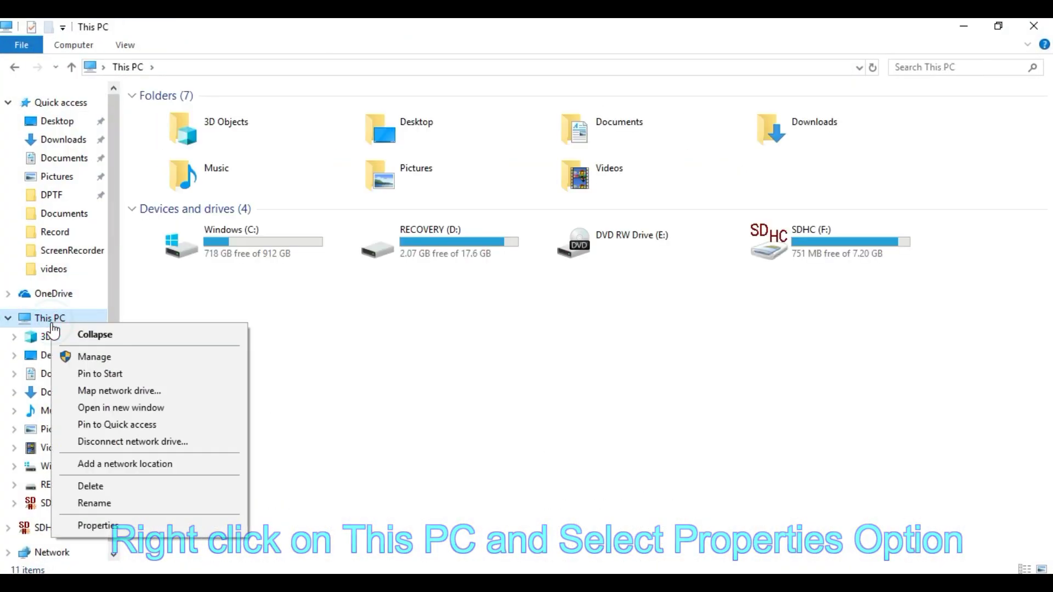
left_click(130, 528)
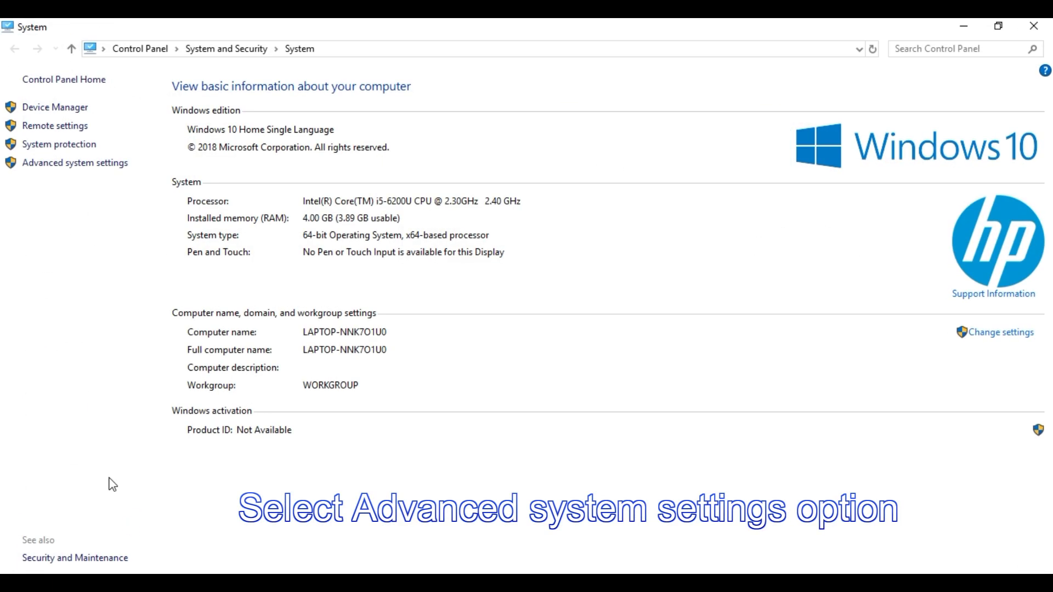
- Open the performance options in the advanced system settings and apply custom visual effects with only Smooth edges of screen fonts enabled
left_click(72, 161)
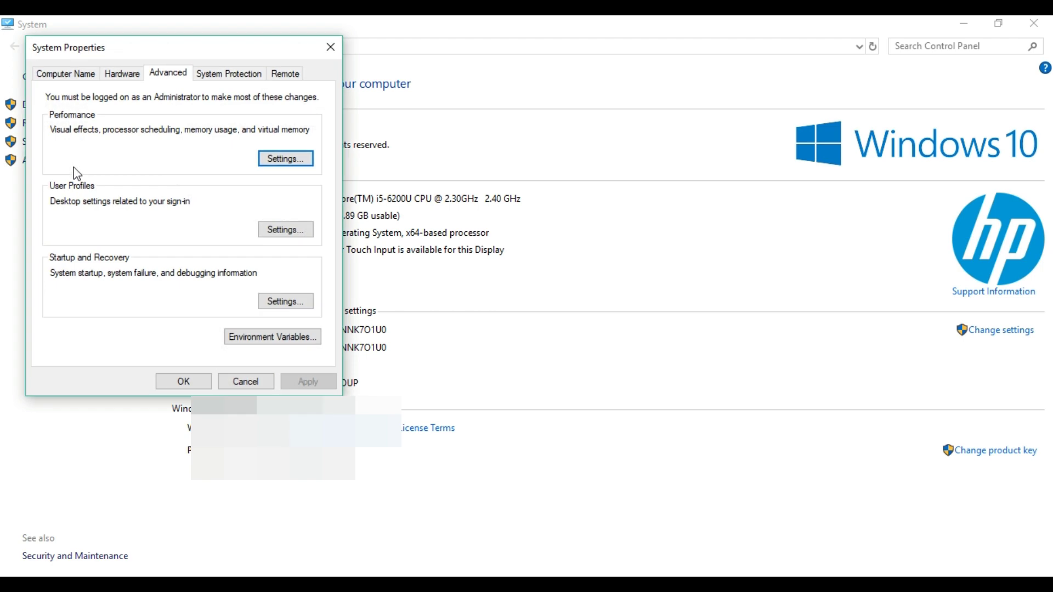
left_click_drag(171, 58, 266, 141)
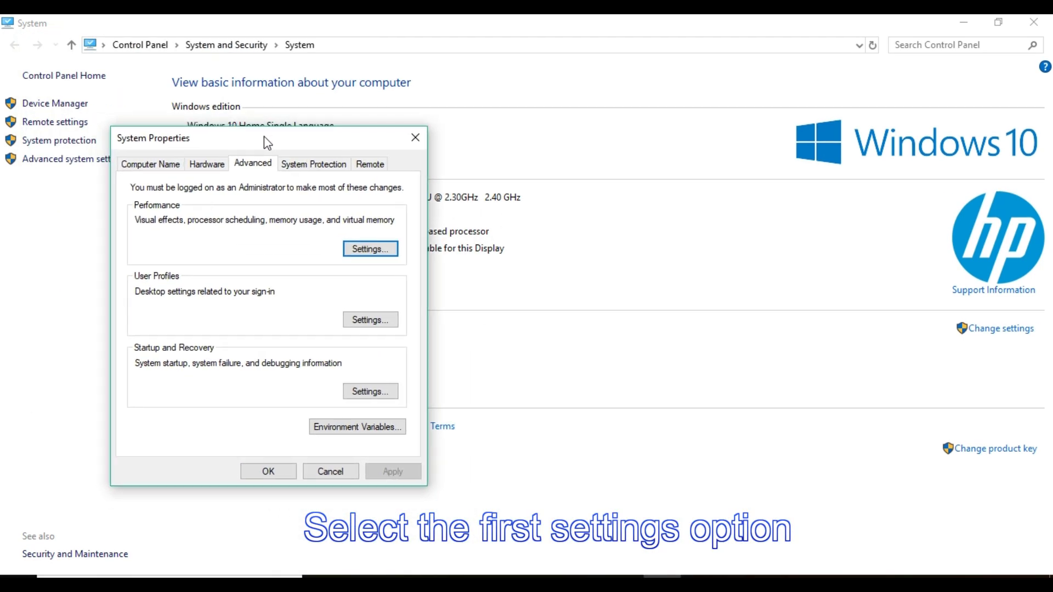
left_click(374, 248)
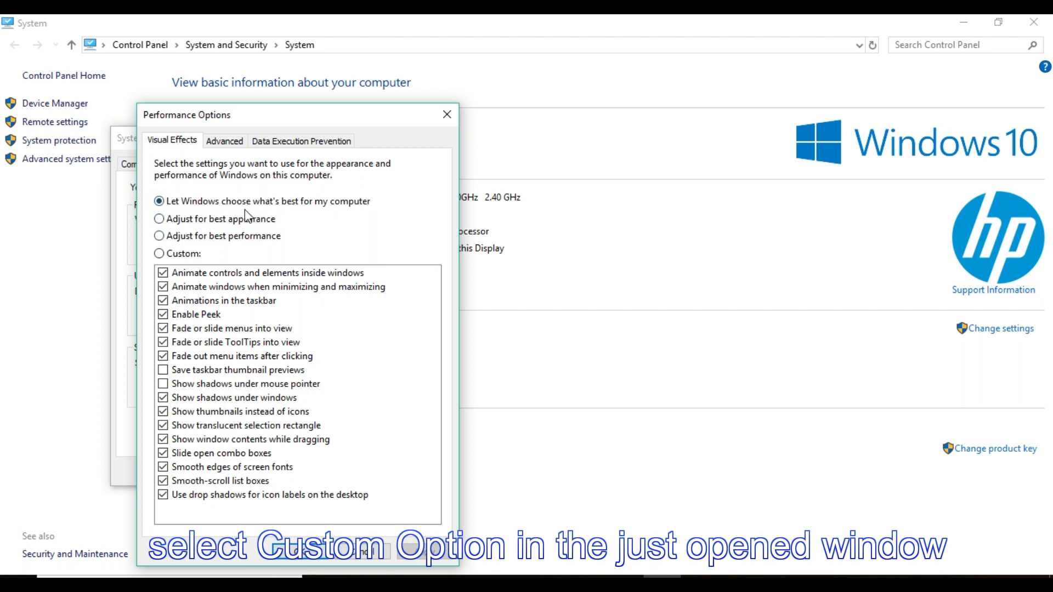
left_click(159, 236)
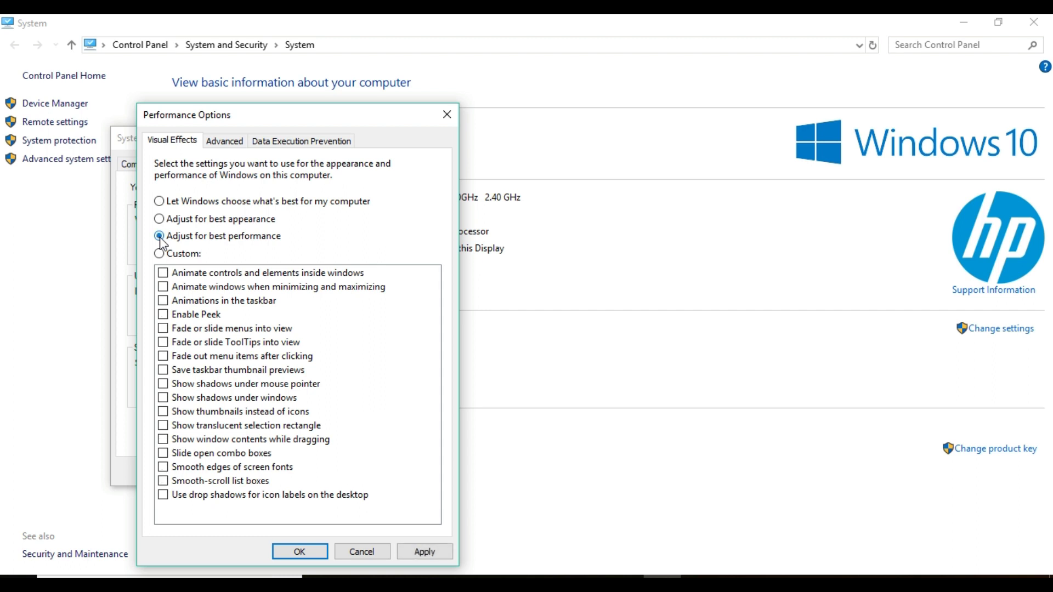
left_click(159, 254)
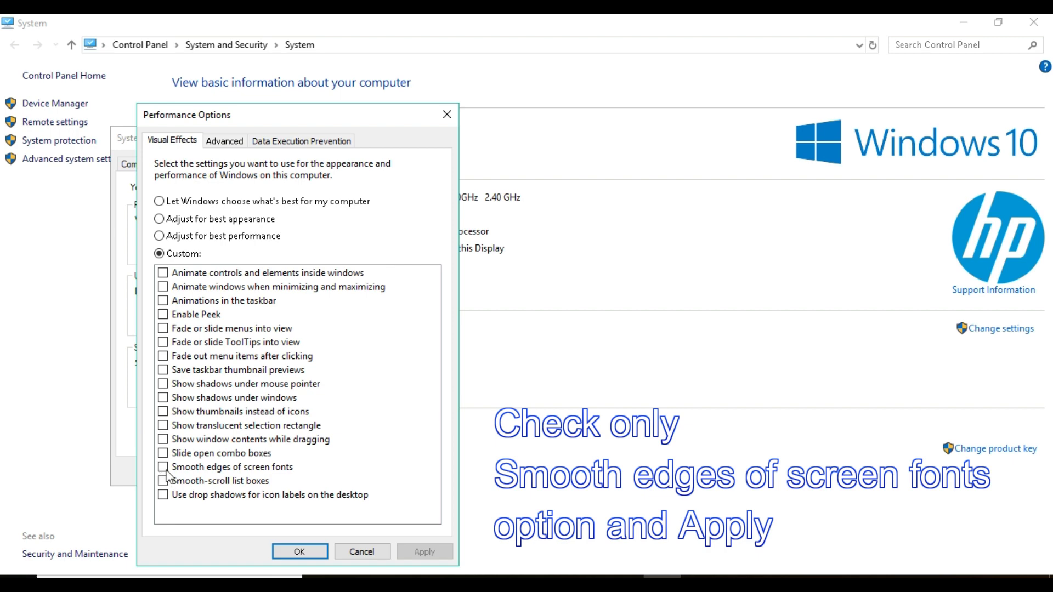
left_click(163, 467)
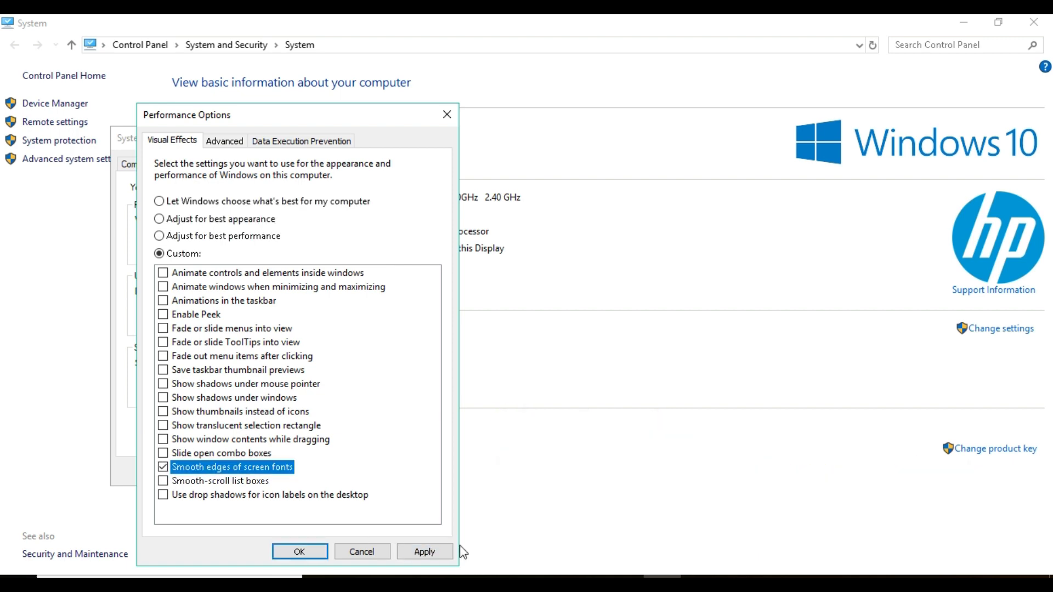
left_click(433, 552)
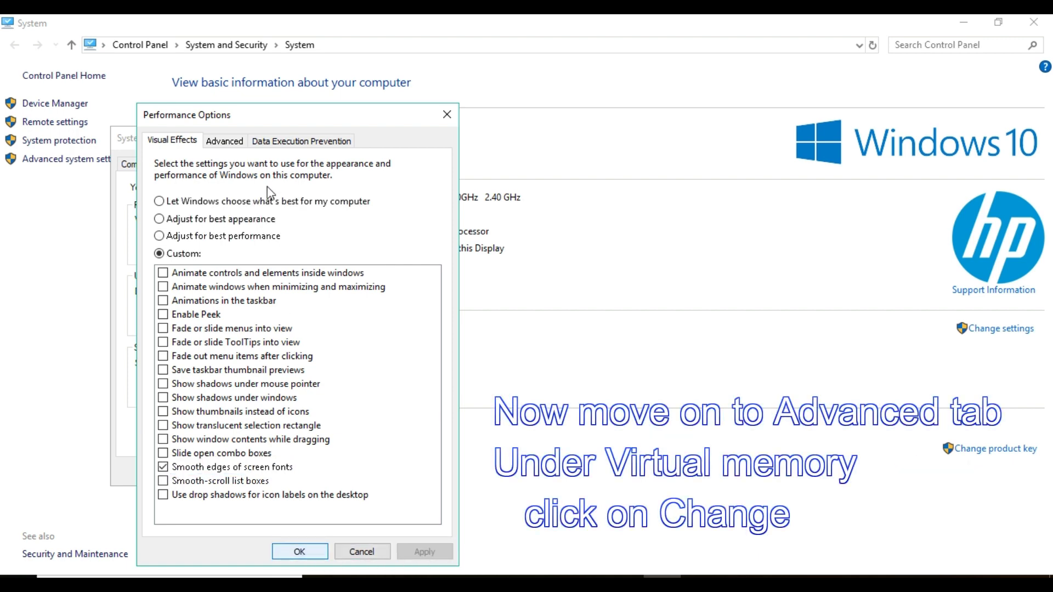
- In the virtual memory settings, turn off automatic paging file management and enter a custom initial size of 1394 MB for drive C:
left_click(226, 143)
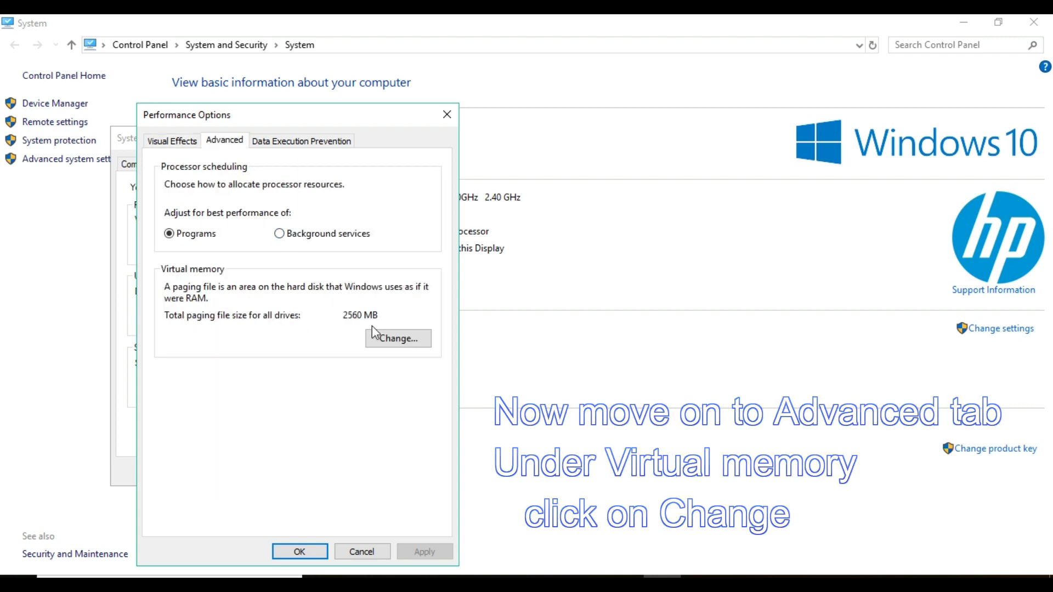
left_click(398, 340)
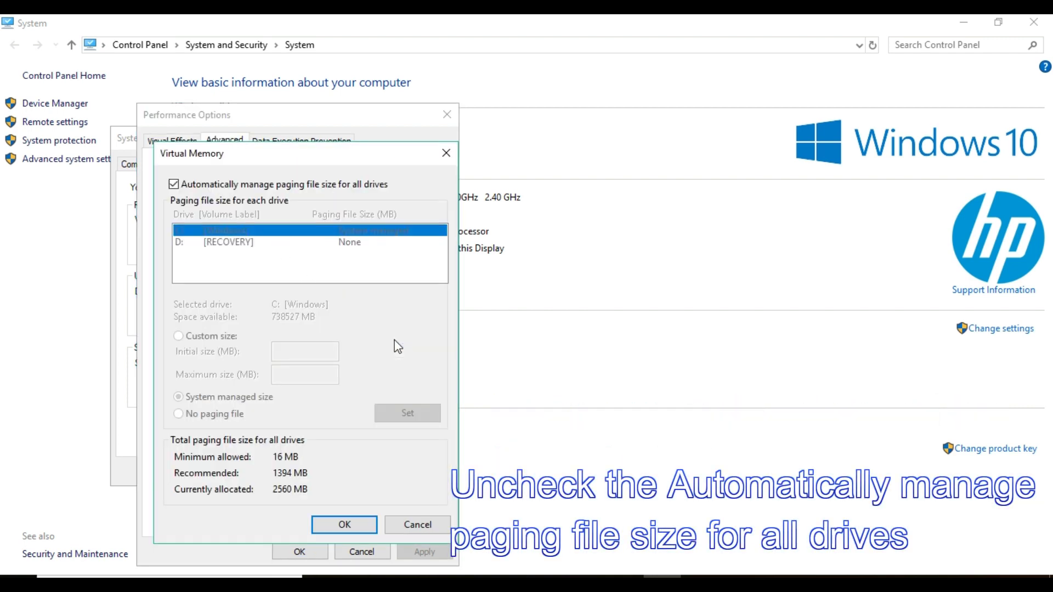
left_click(175, 185)
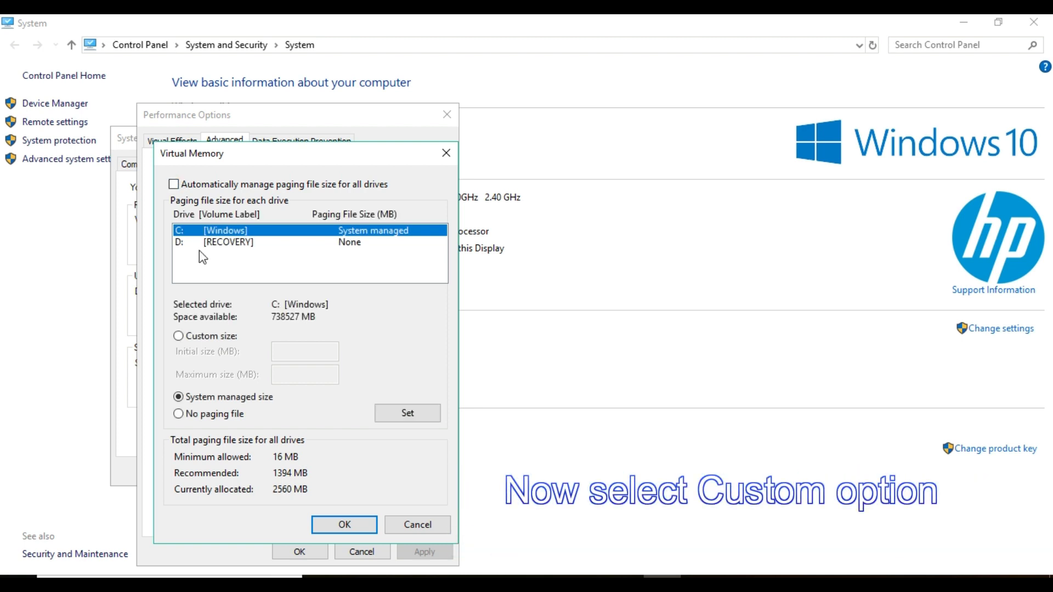
left_click(183, 341)
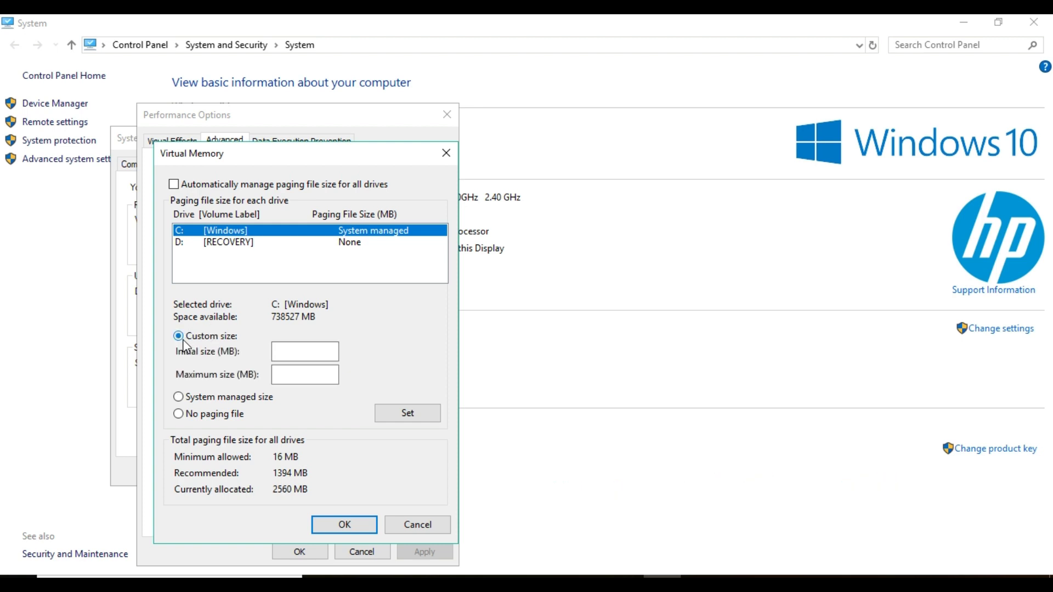
left_click(279, 354)
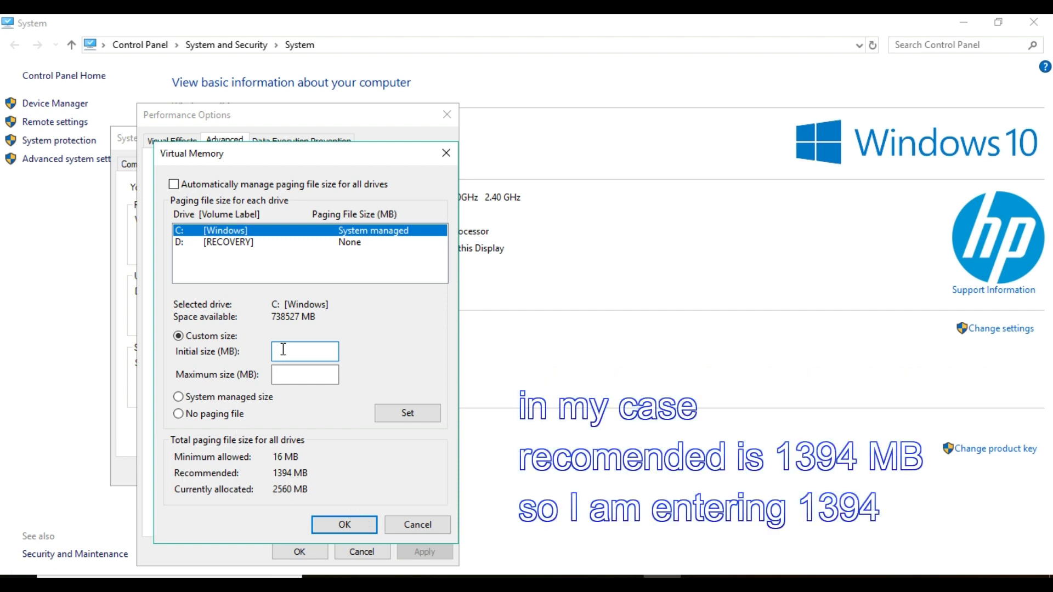
type("1")
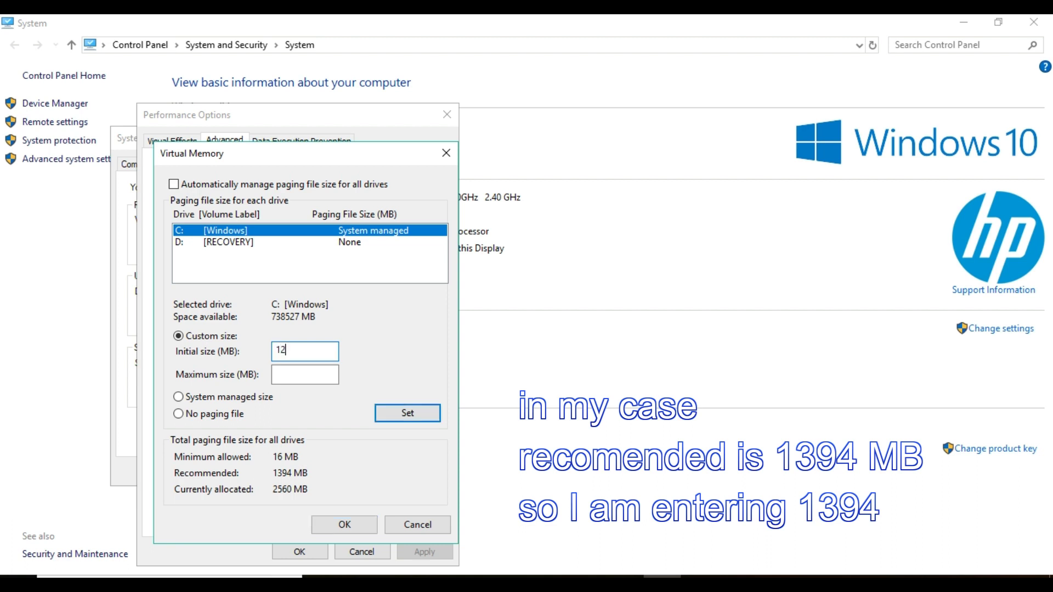
type("394")
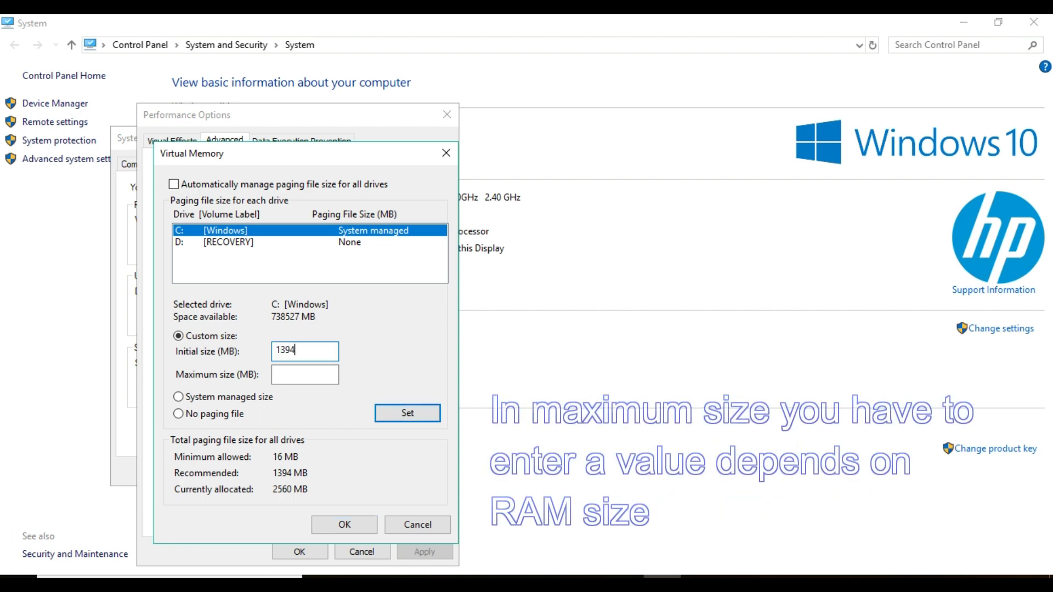
left_click(292, 381)
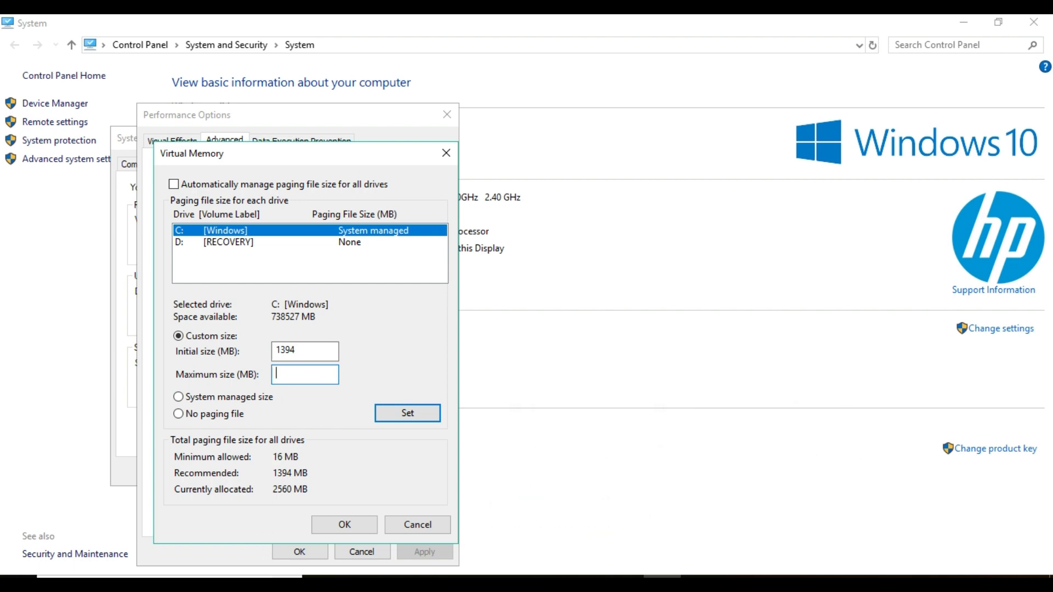
- Open Calculator and multiply 1024 by 4 to convert the installed RAM to megabytes
key("super+s")
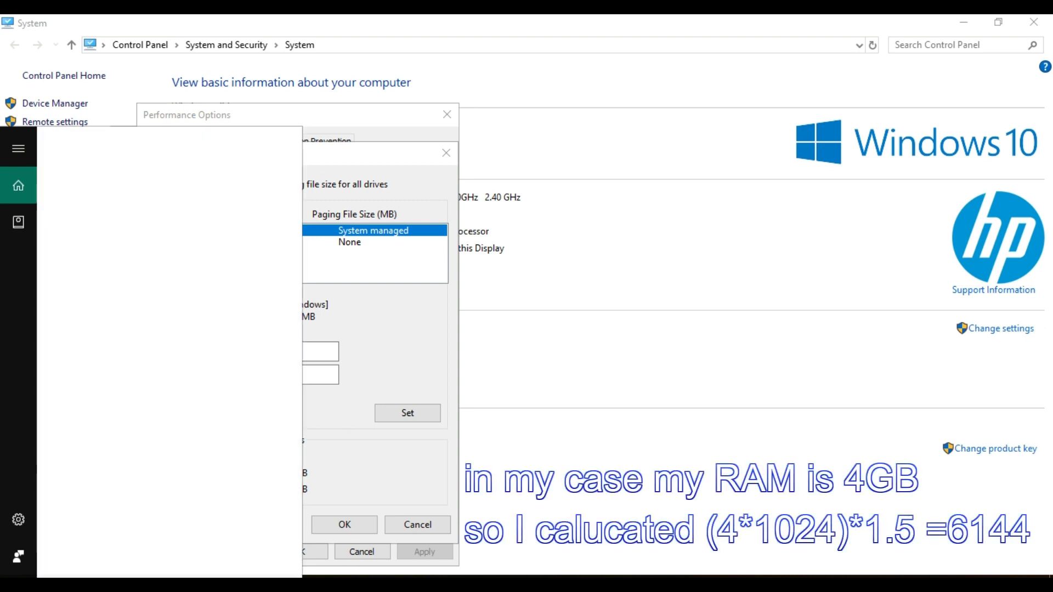
type("calc")
key("Return")
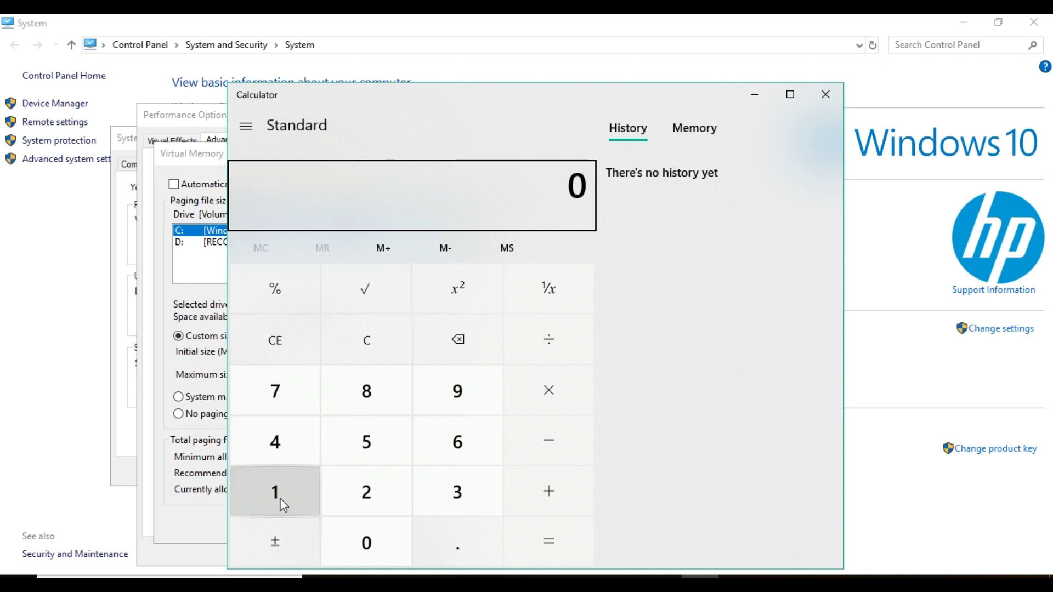
left_click(284, 504)
left_click(348, 540)
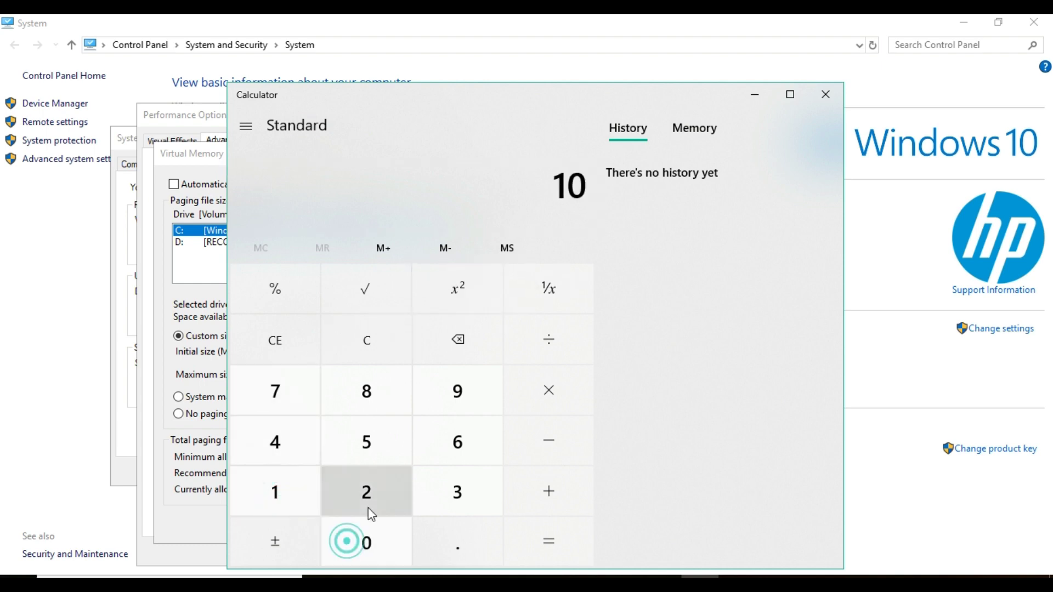
left_click(364, 501)
left_click(265, 446)
left_click(528, 406)
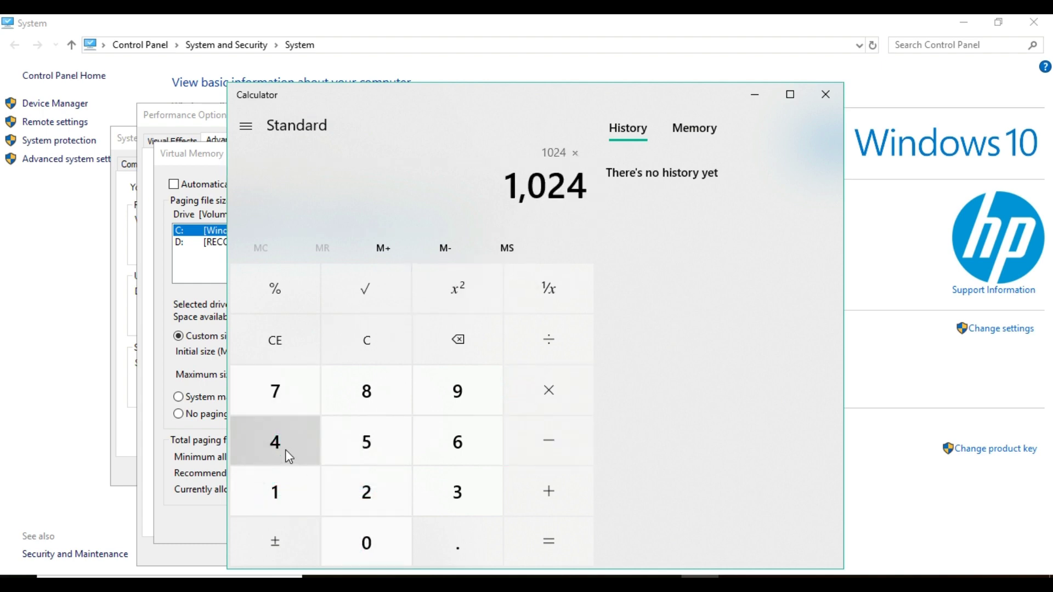
left_click(285, 449)
left_click(532, 540)
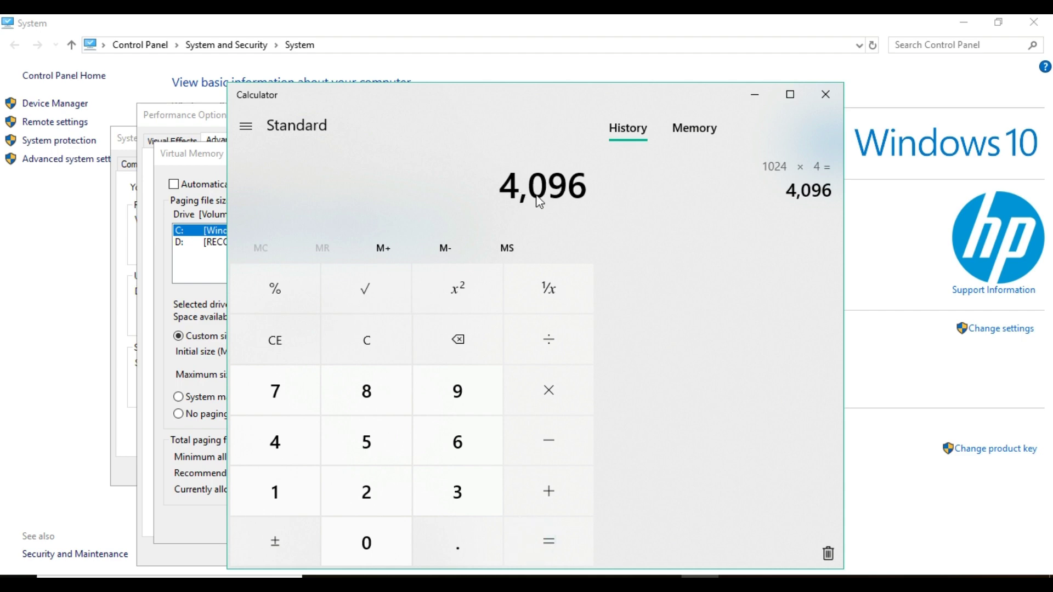
- Multiply the RAM size in megabytes by 1.5 to work out the maximum paging file size
left_click(545, 397)
left_click(306, 509)
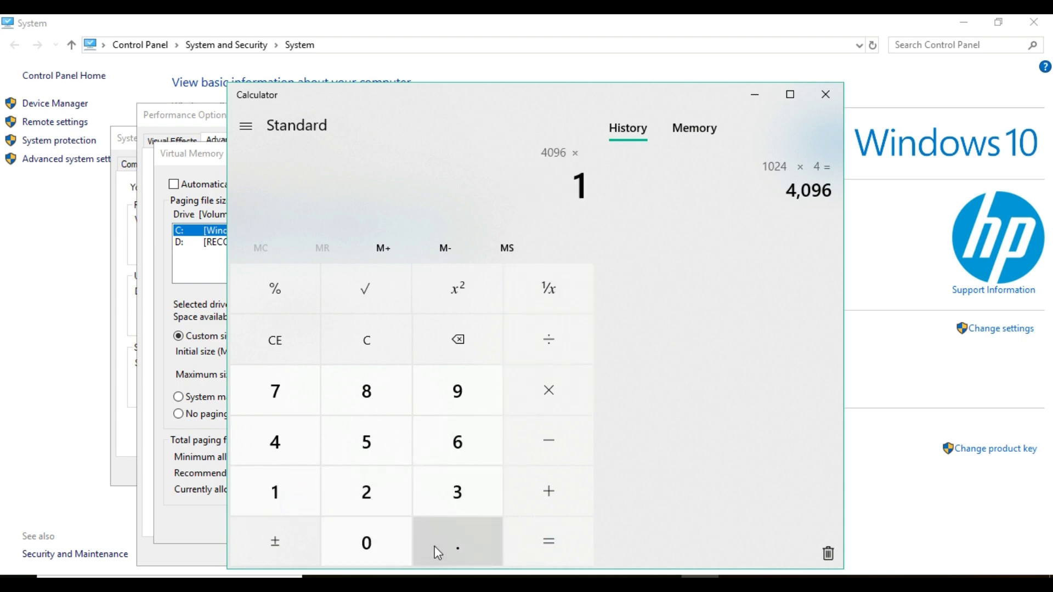
left_click(438, 545)
left_click(384, 447)
left_click(545, 538)
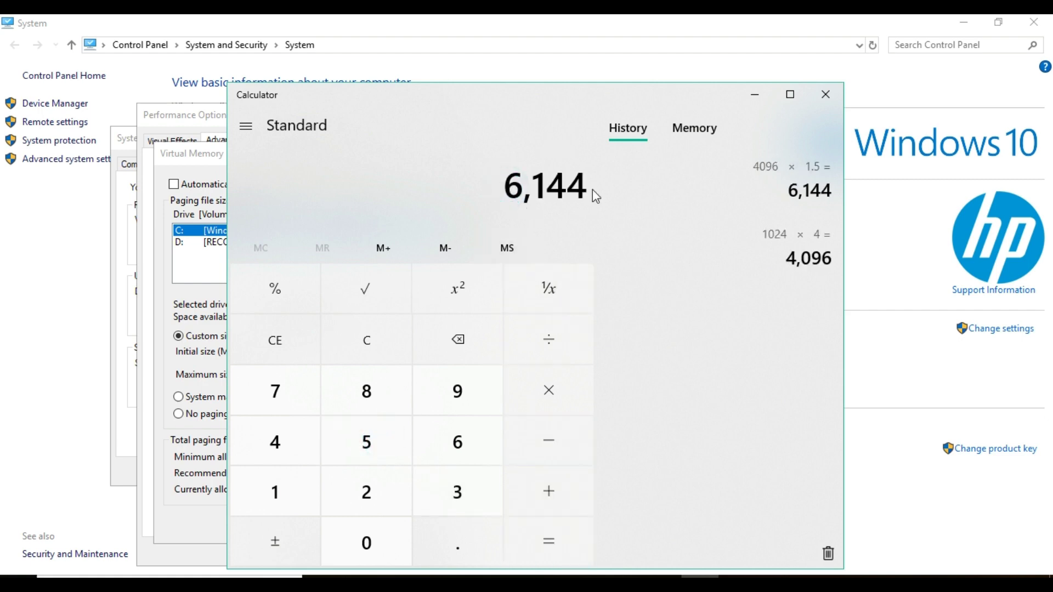
- Move Calculator aside, set drive C:'s maximum paging file size to 6144 MB, and accept the virtual memory change and restart notice
left_click_drag(401, 104, 710, 74)
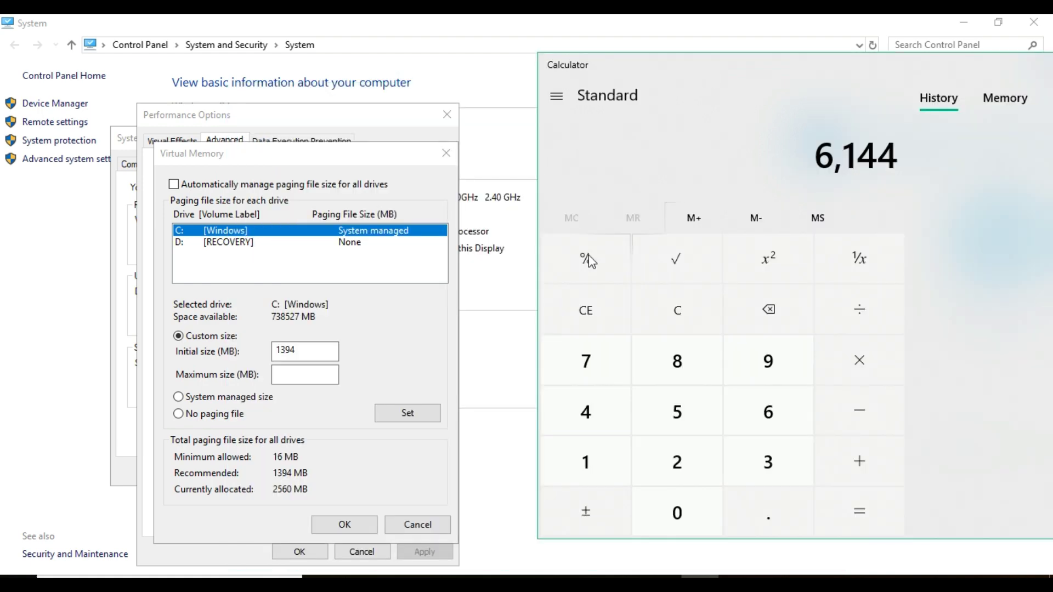
left_click(294, 370)
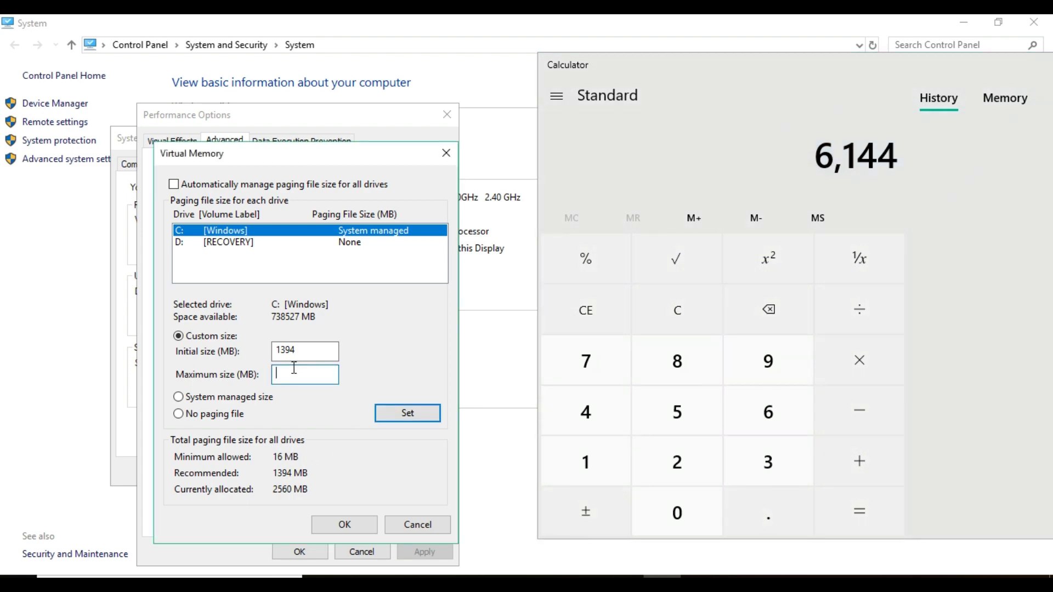
type("6144")
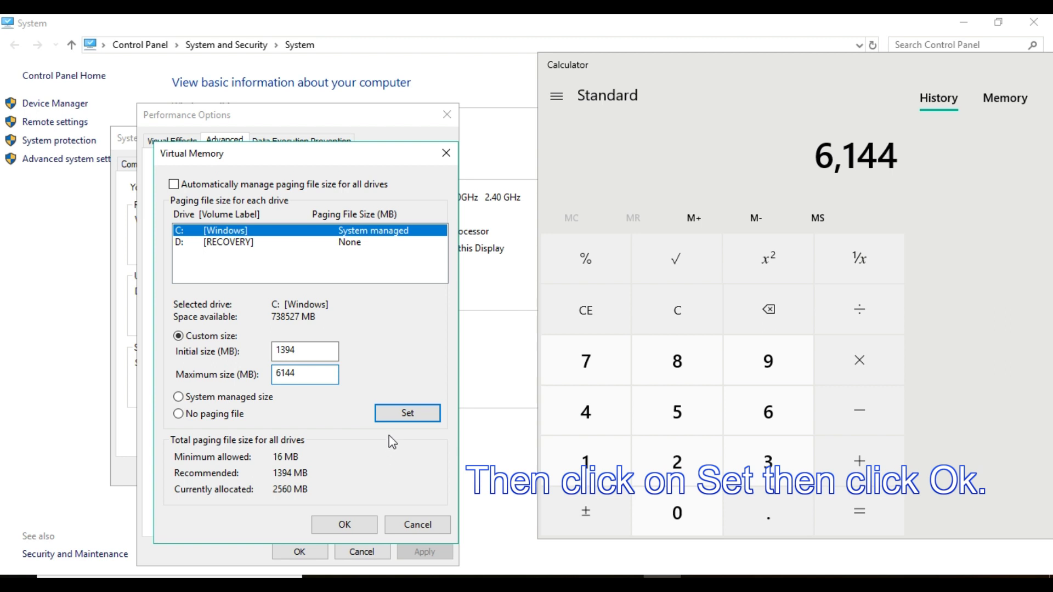
left_click(399, 418)
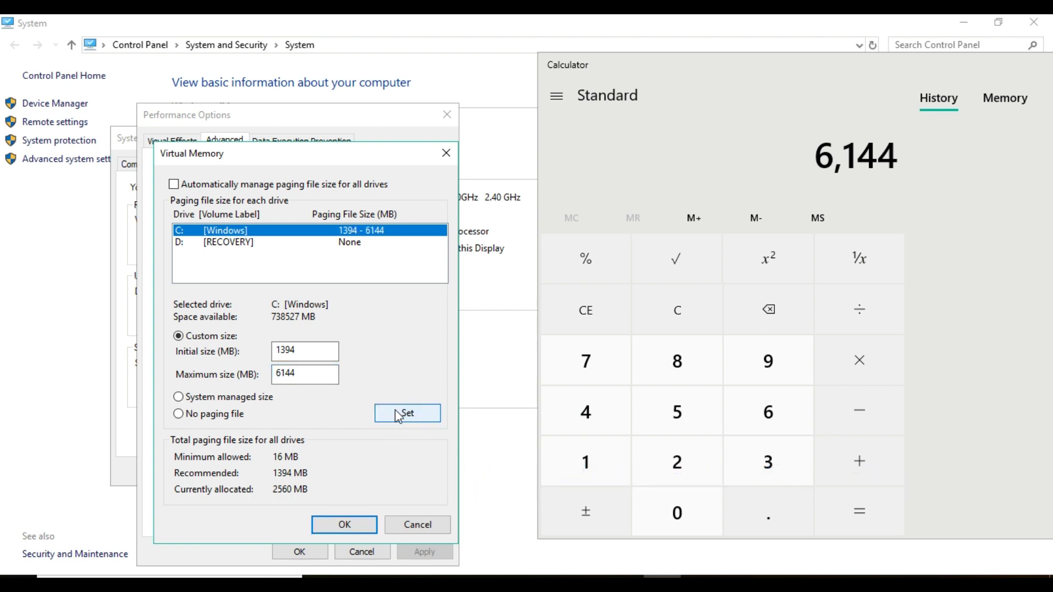
left_click(344, 526)
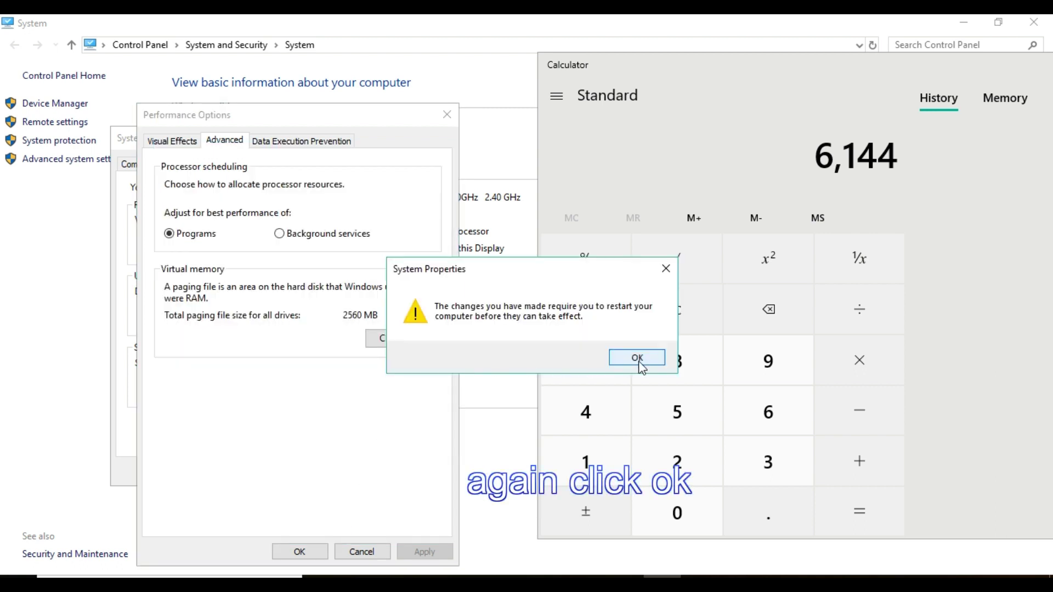
left_click(638, 360)
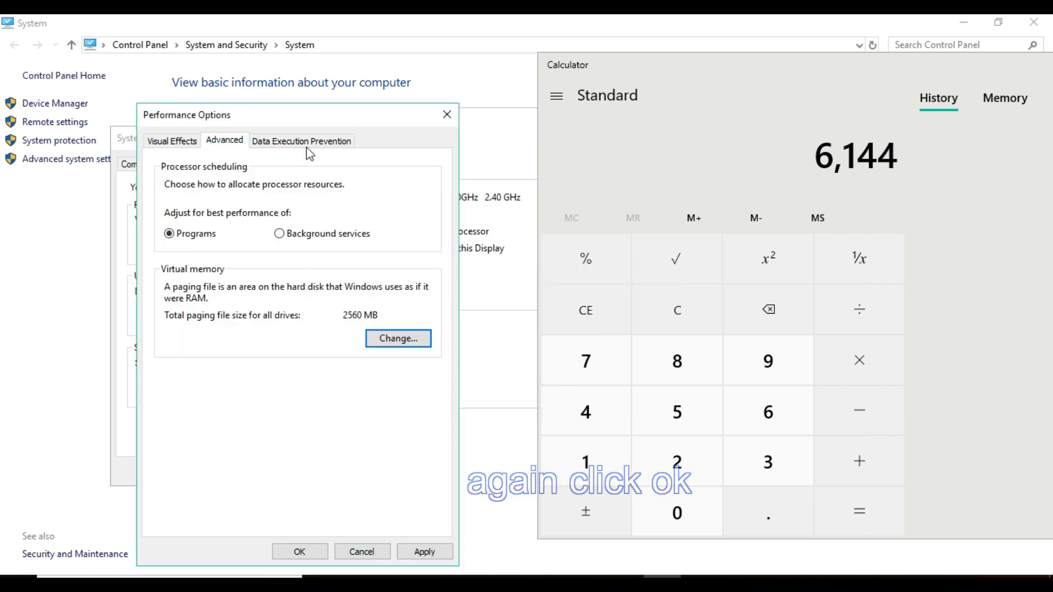
- Apply the performance options and accept both the Performance Options and System Properties dialogs
left_click(419, 552)
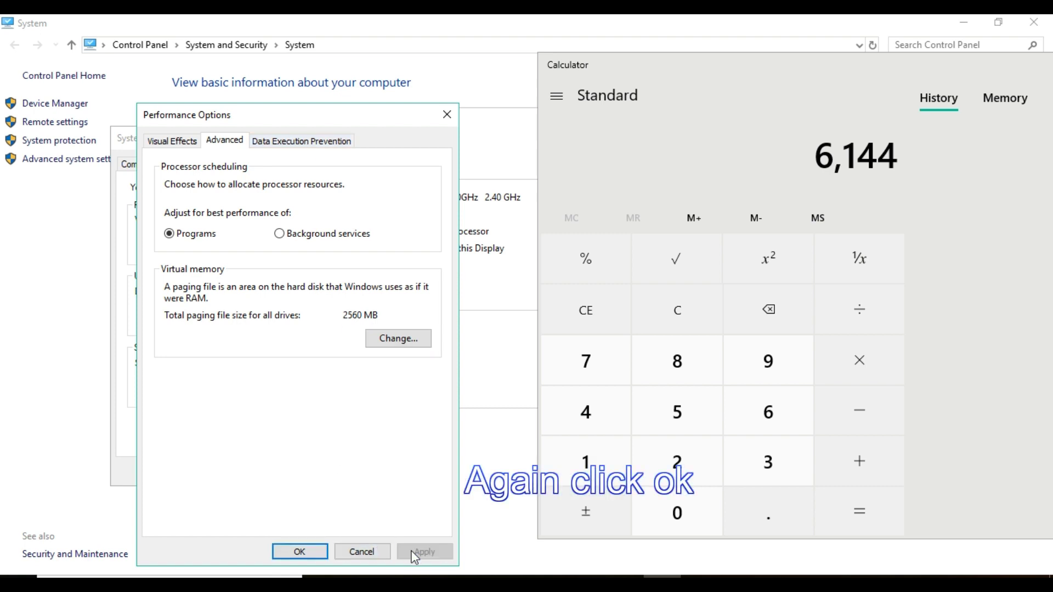
left_click(299, 552)
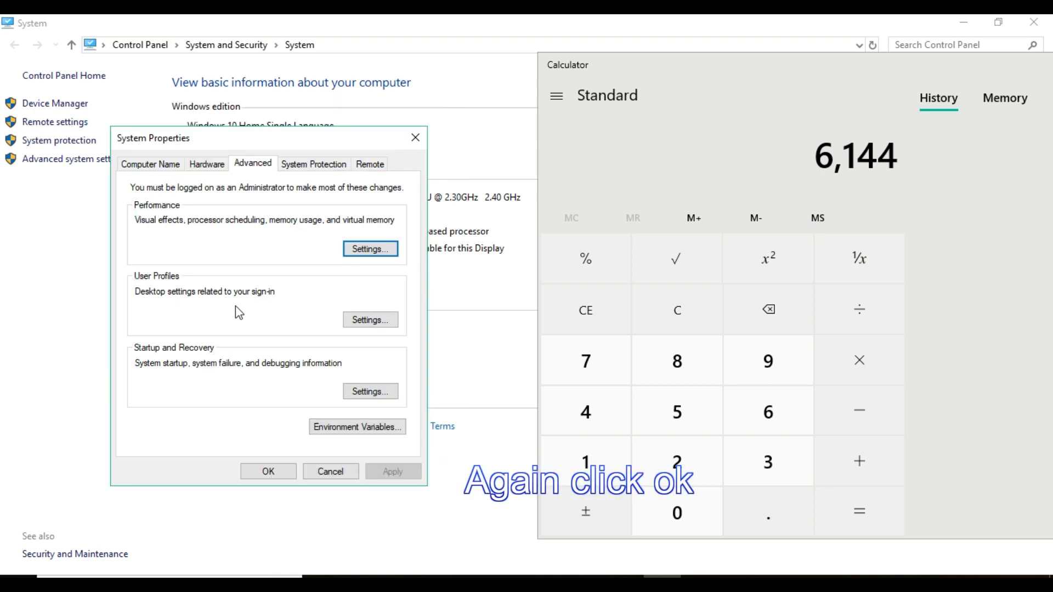
left_click(276, 478)
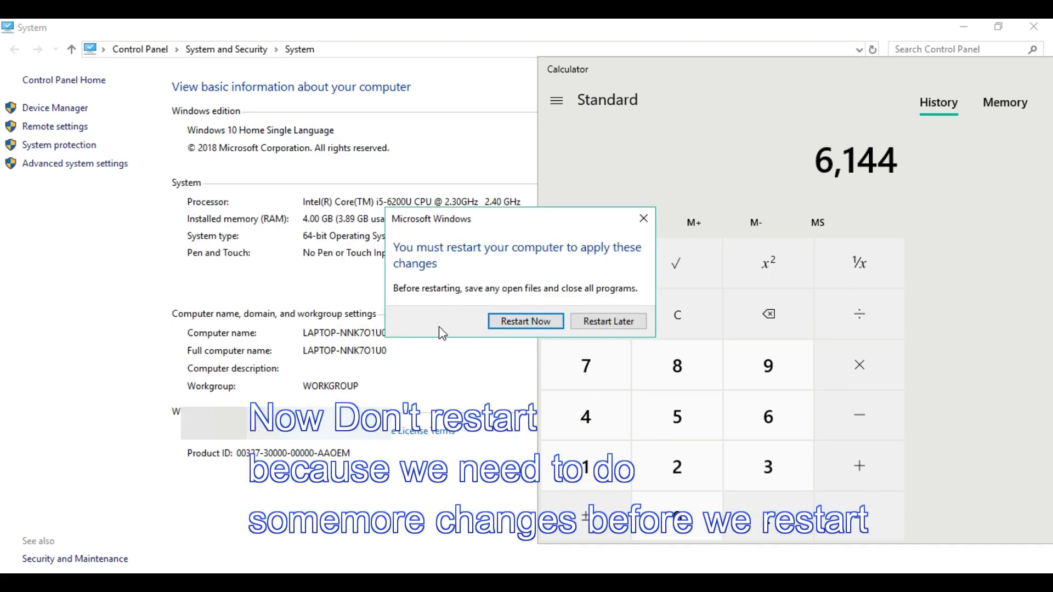
- Leave the restart prompt unanswered, moving it aside, and clear the Calculator, System and This PC windows off the desktop
left_click_drag(607, 233, 650, 373)
left_click_drag(946, 77, 624, 85)
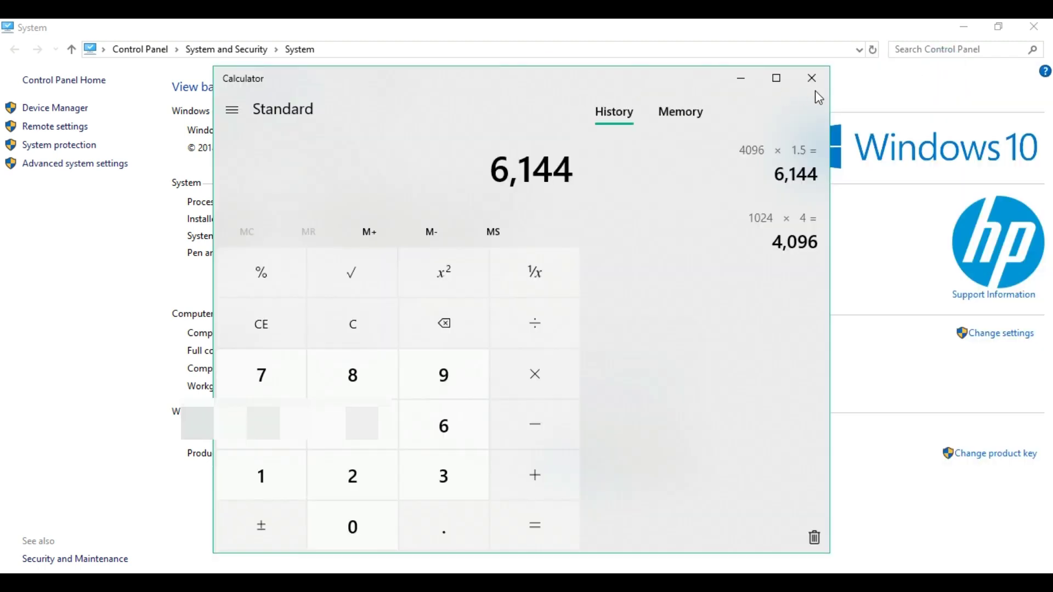
left_click(812, 75)
left_click(963, 24)
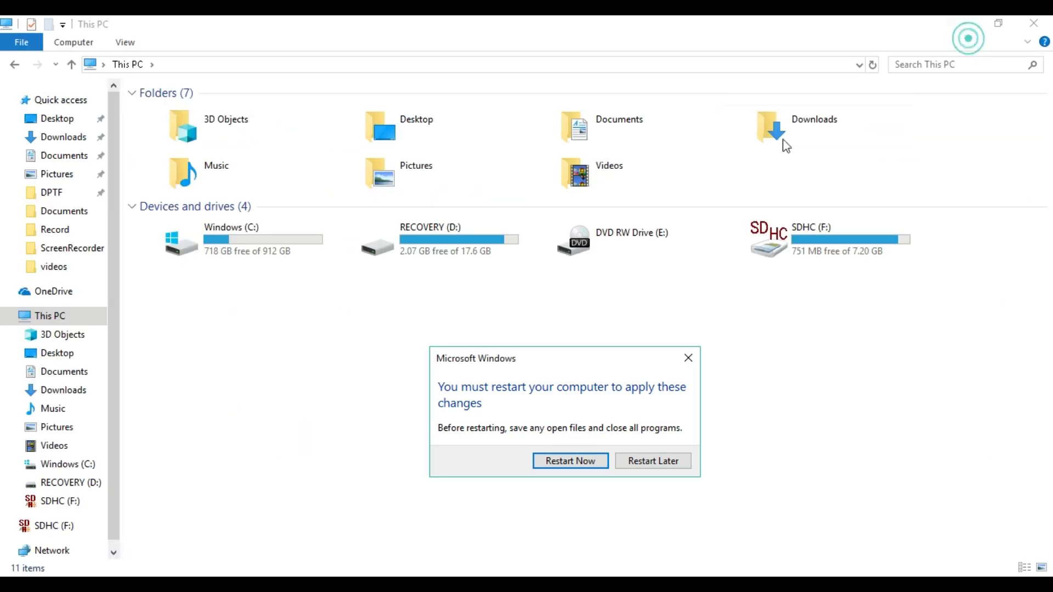
left_click(1033, 24)
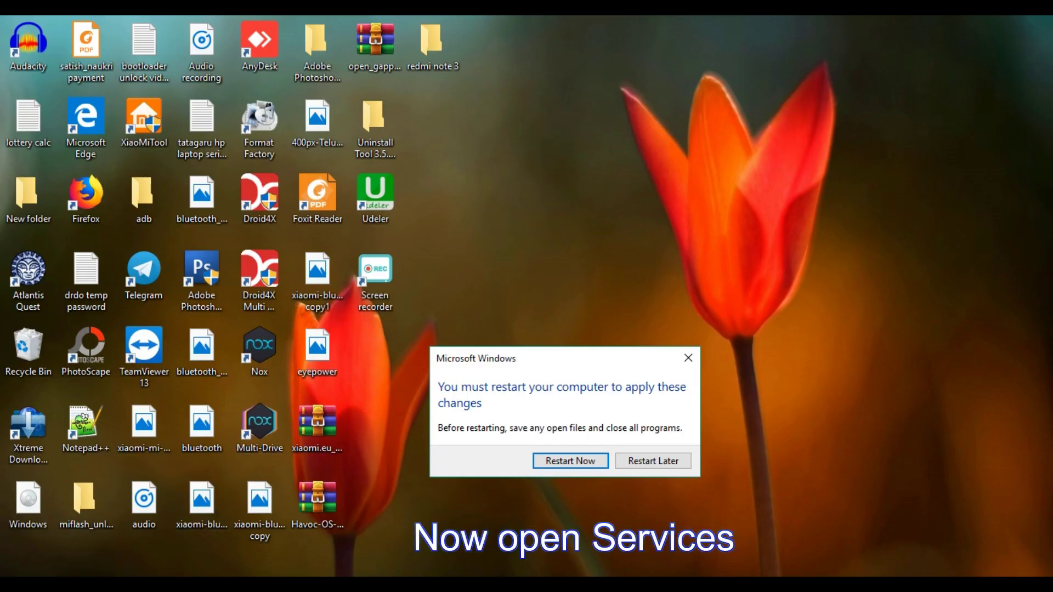
- Search Windows for Services and run the desktop app as administrator
key("super+s")
type("s")
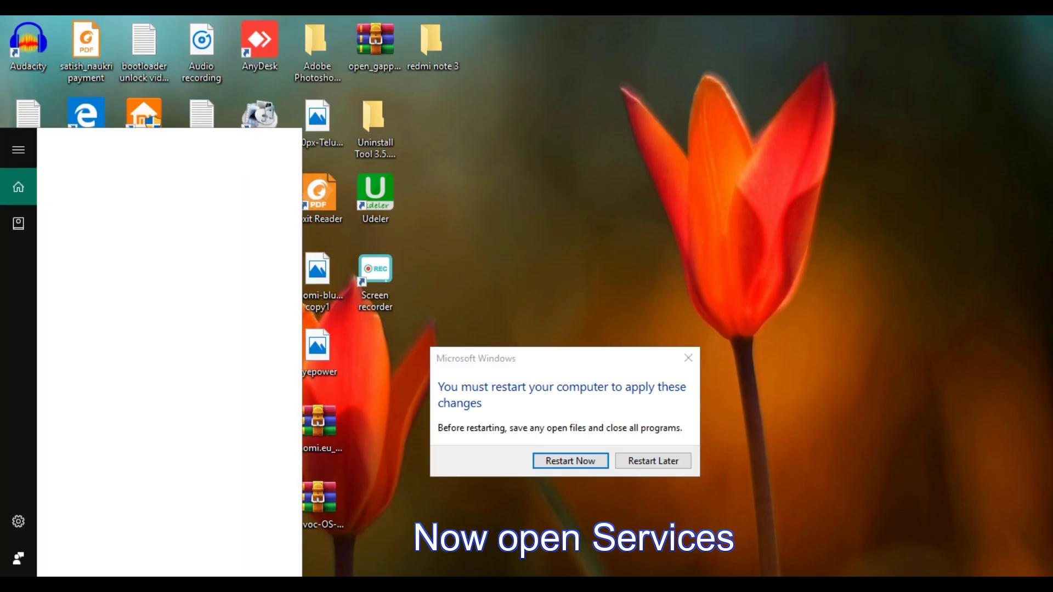
type("ervi")
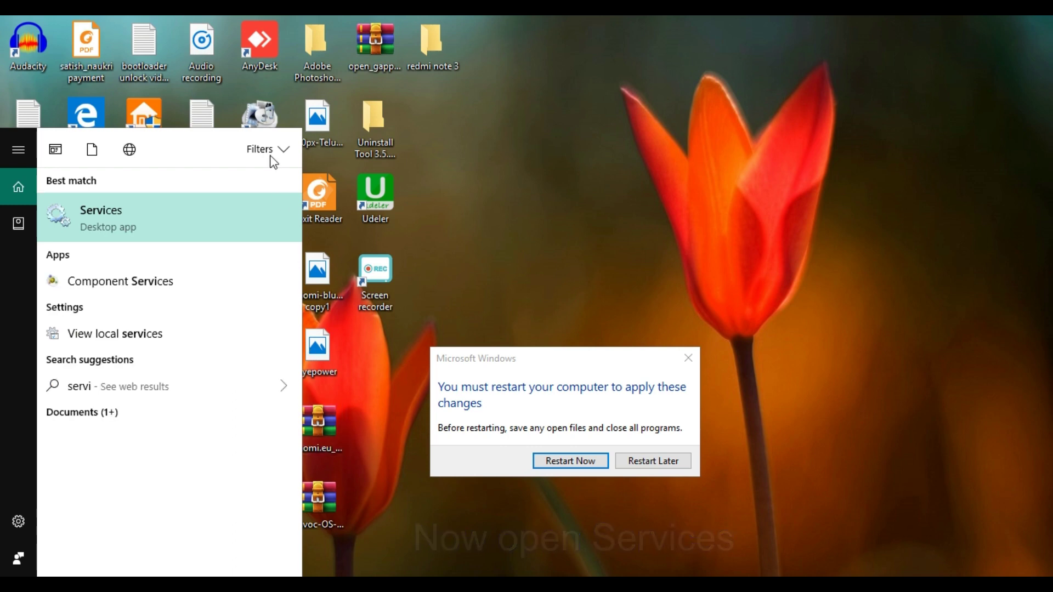
right_click(166, 219)
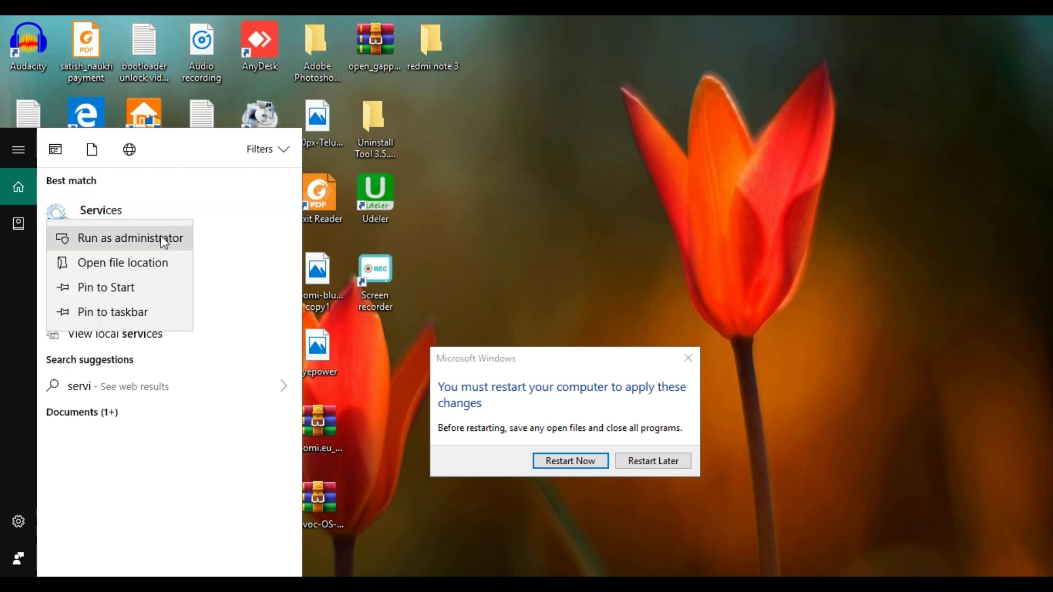
left_click(162, 239)
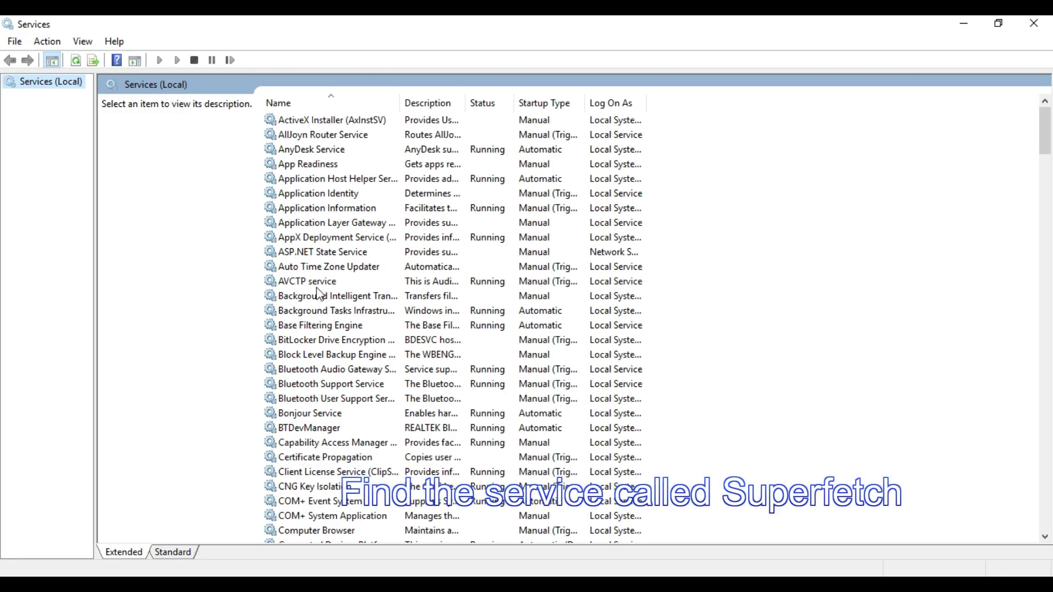
- Find the Superfetch service in the list of local services and select it
left_click(317, 288)
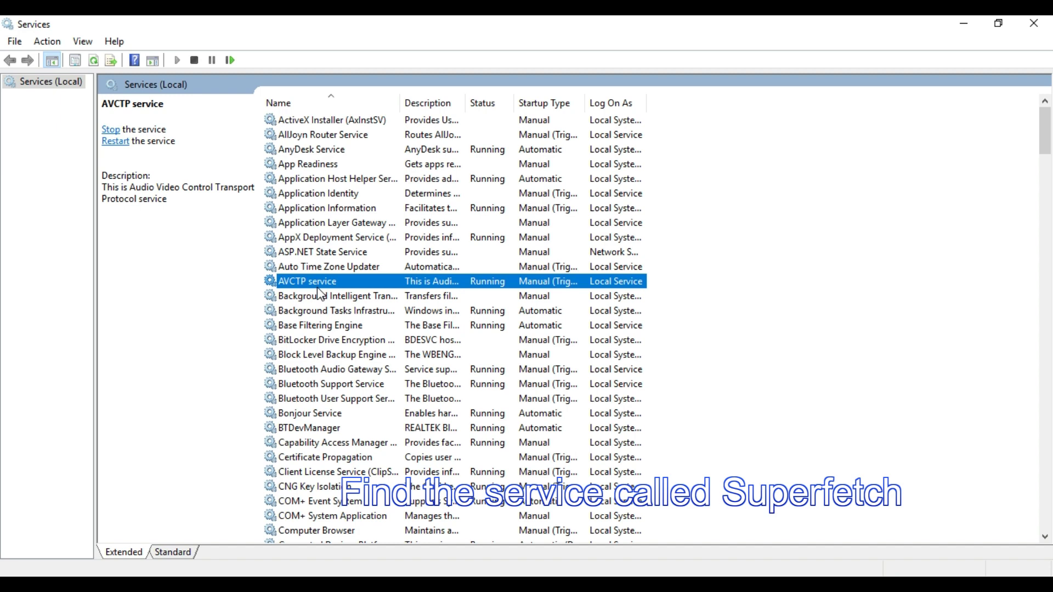
key("s")
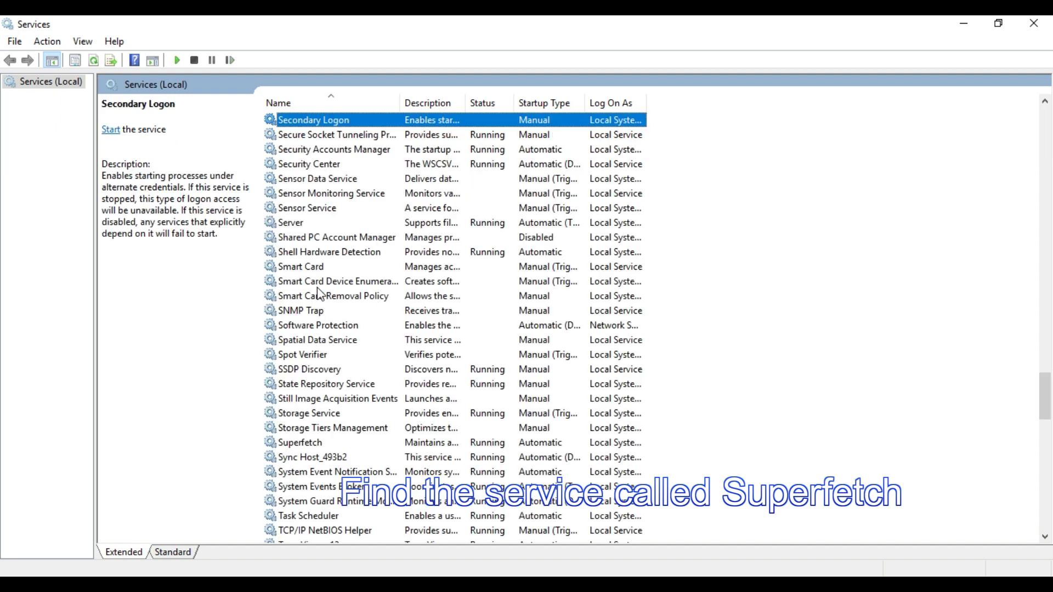
key("s")
key("s")
key("s")
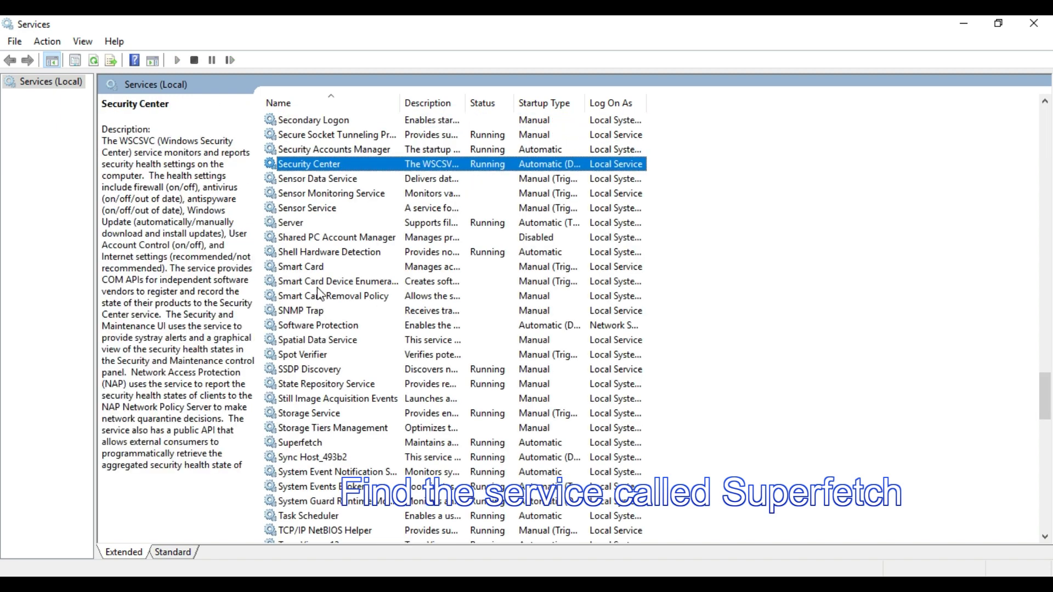
key("s")
key("s")
key("s")
key("s")
key("s")
key("s")
key("s")
key("s")
key("s")
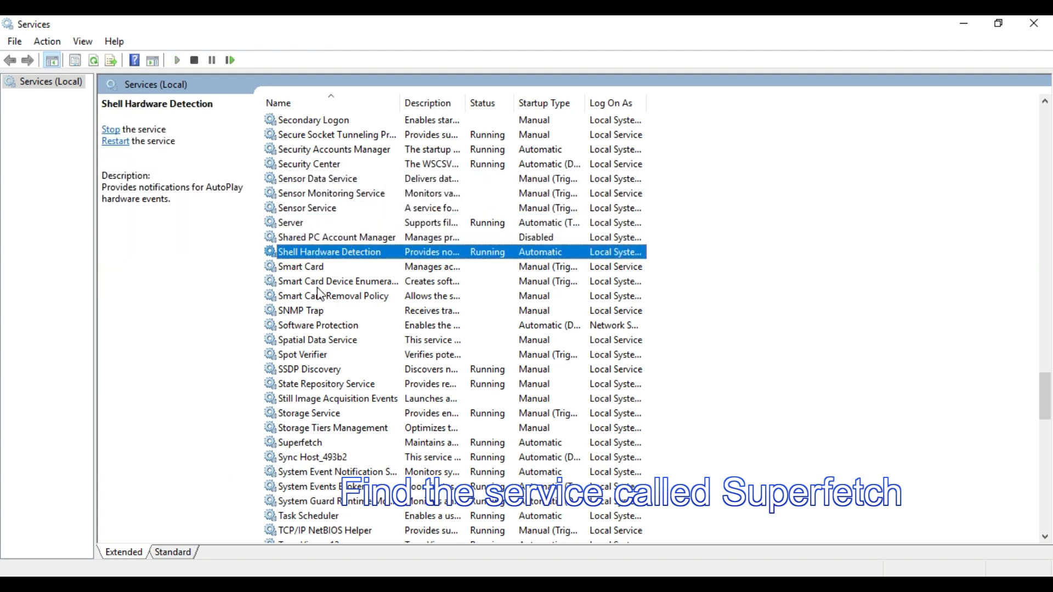
key("s")
key("s")
key("s")
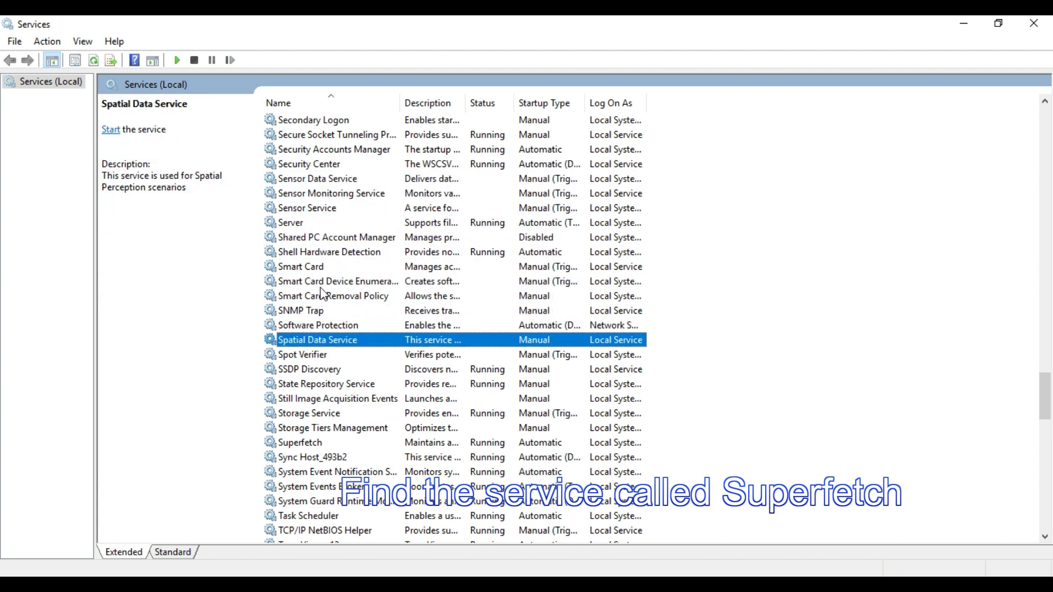
left_click(309, 443)
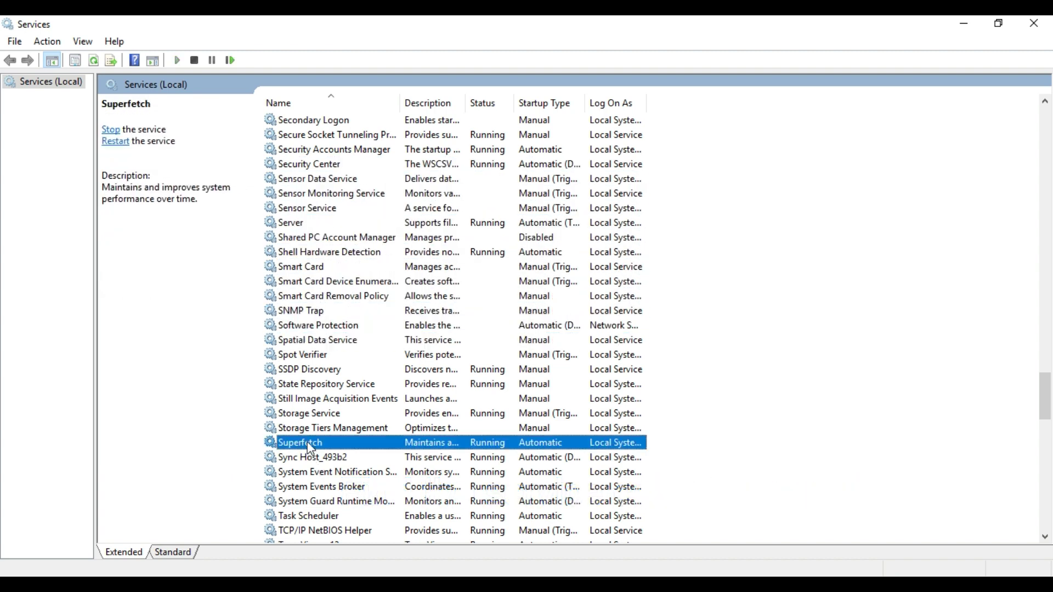
- Open the properties of the Superfetch service and stop the service
double_click(310, 447)
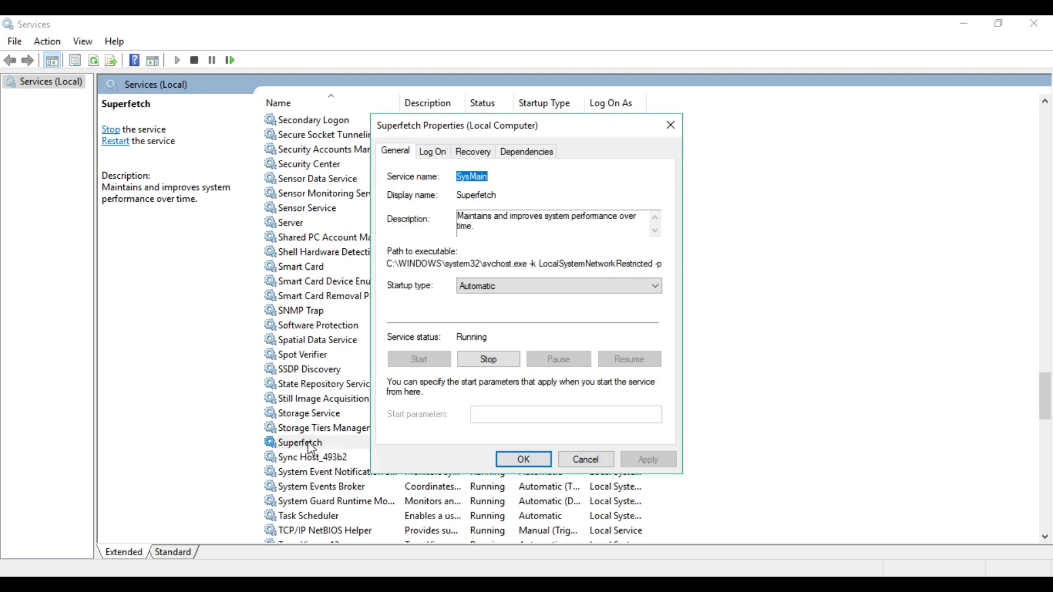
left_click(670, 124)
right_click(327, 439)
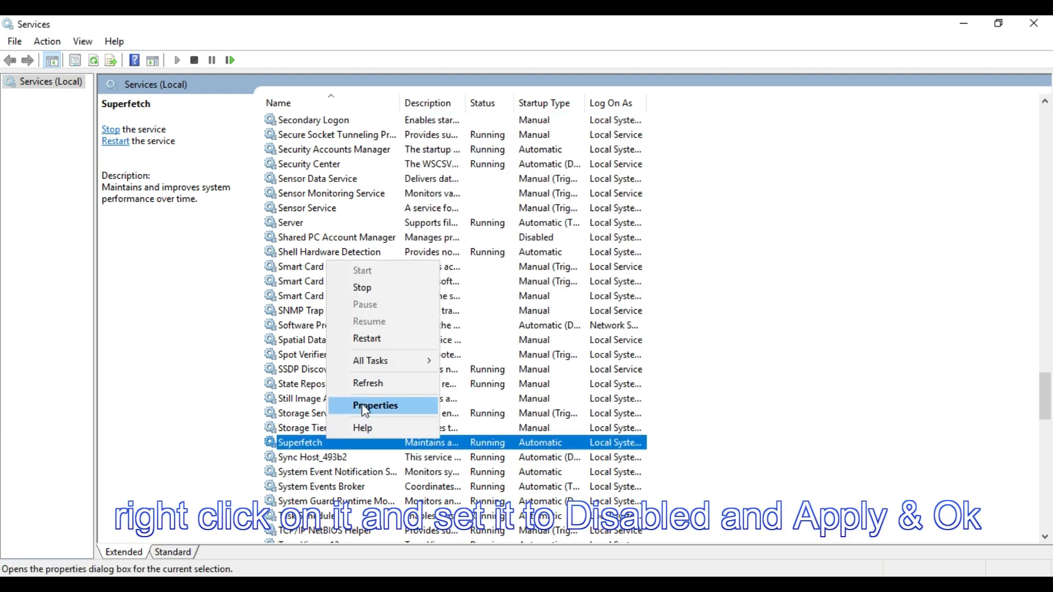
left_click(364, 407)
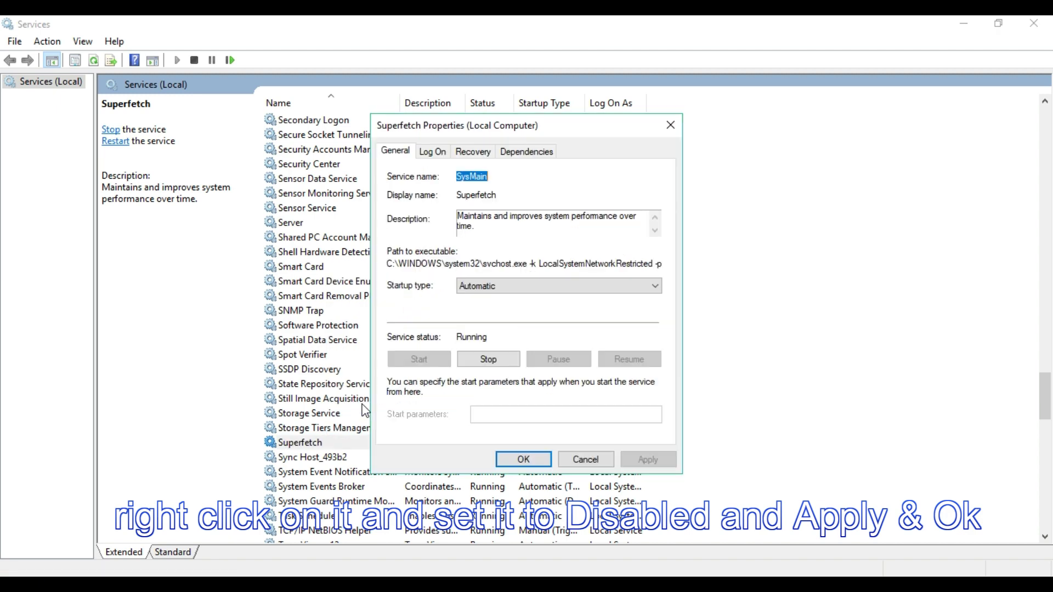
left_click_drag(507, 135, 355, 140)
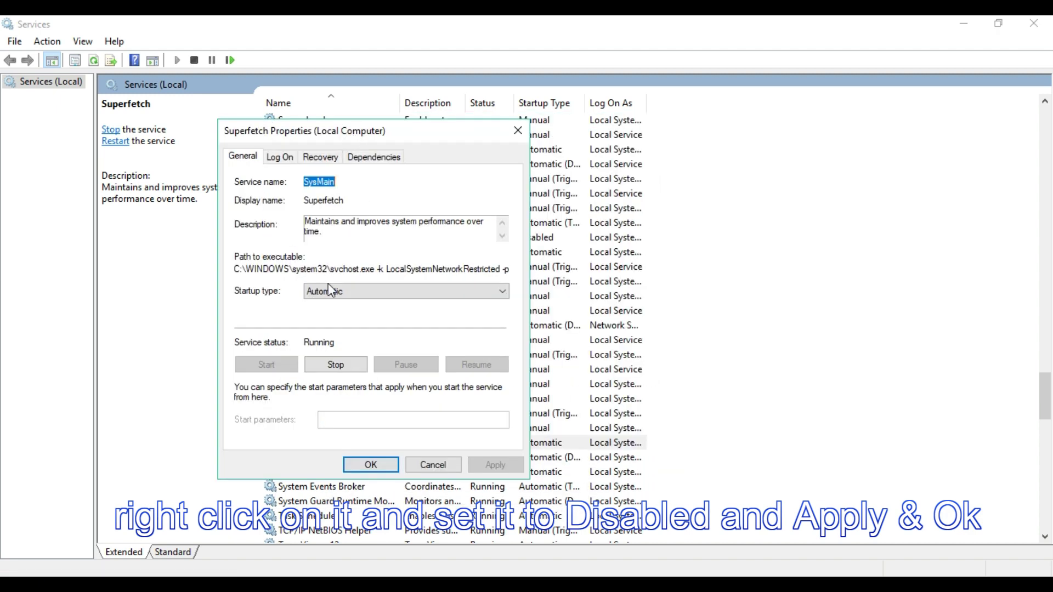
left_click(336, 365)
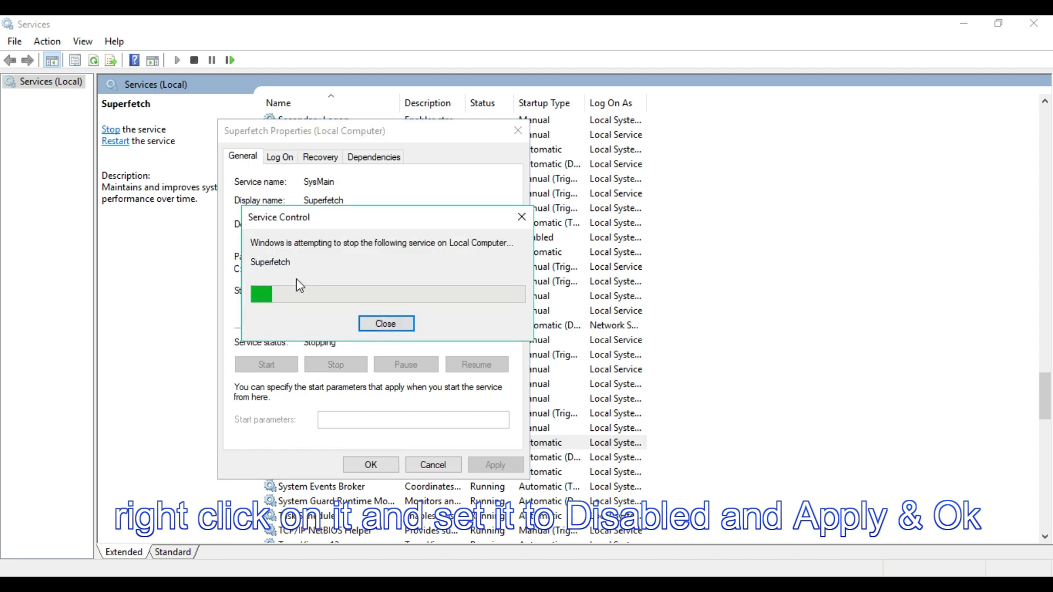
- Set Superfetch's startup type to Disabled, then apply and accept the change
left_click(362, 291)
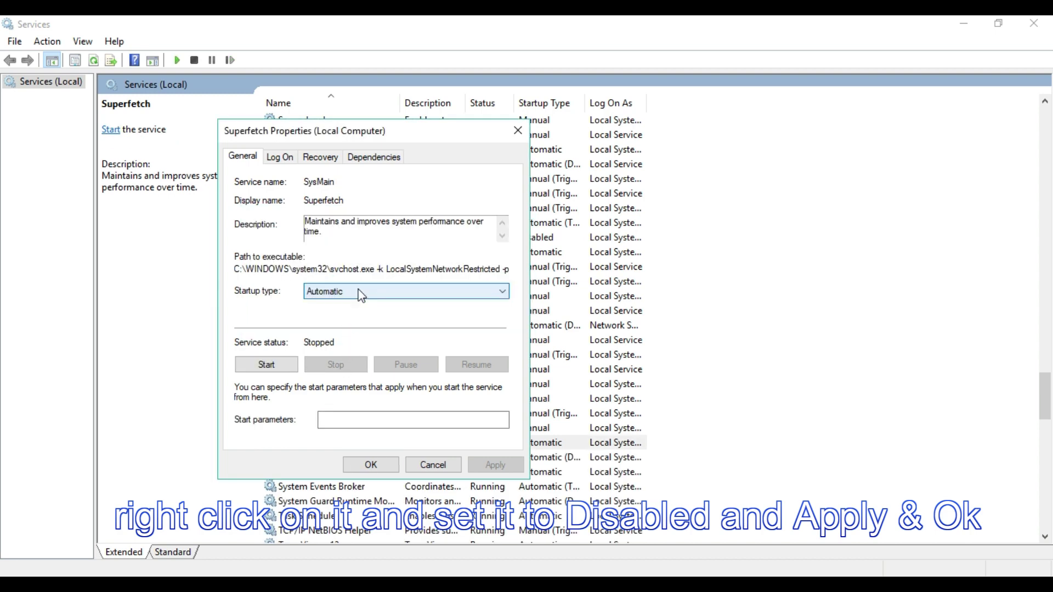
left_click(351, 337)
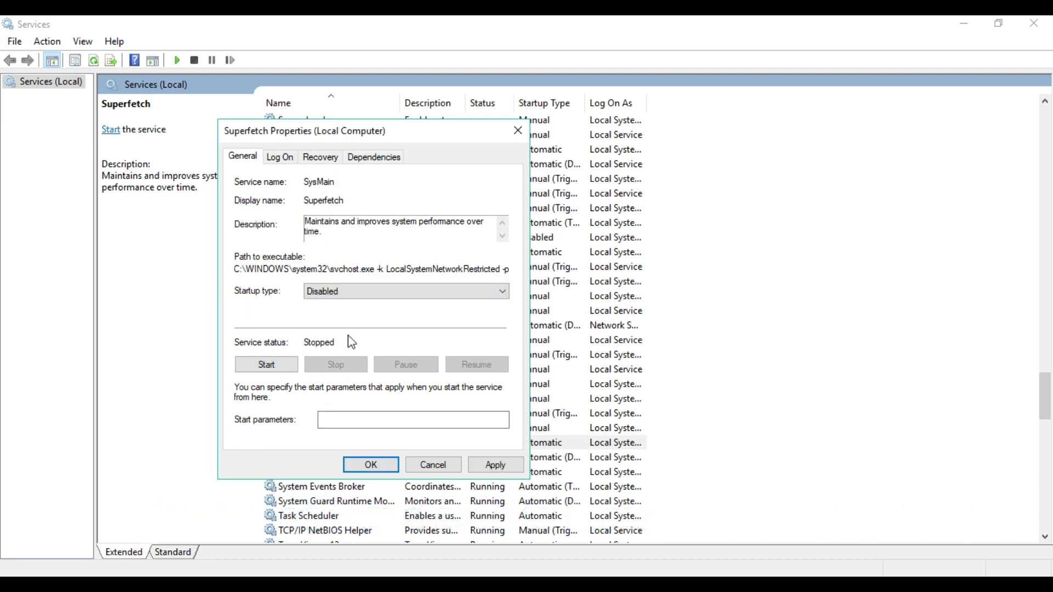
left_click(489, 467)
left_click(377, 470)
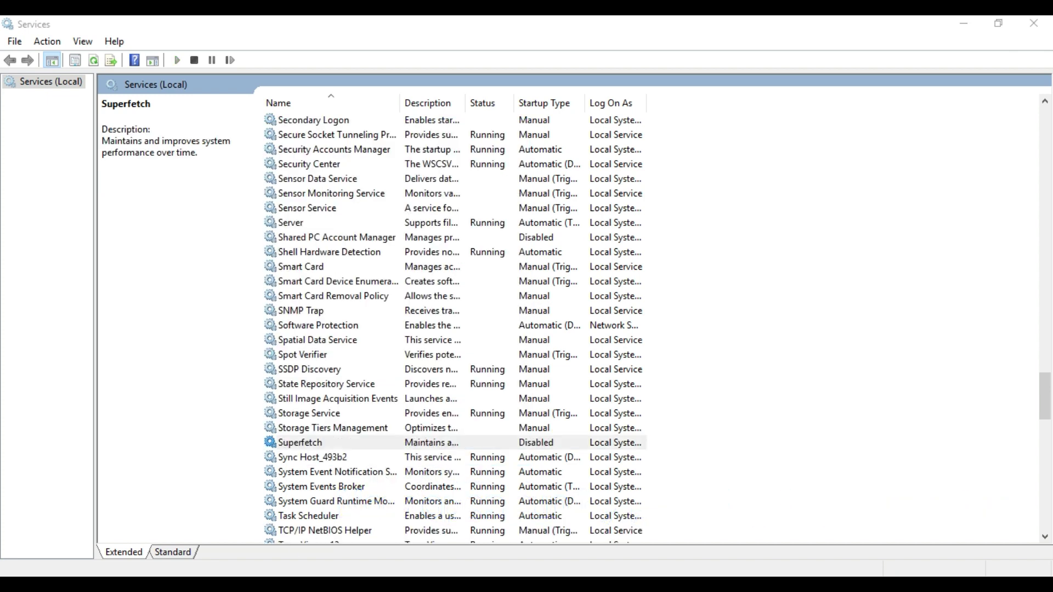
- Open the prefetch folder with the Run command and grant permanent access to it
key("super+r")
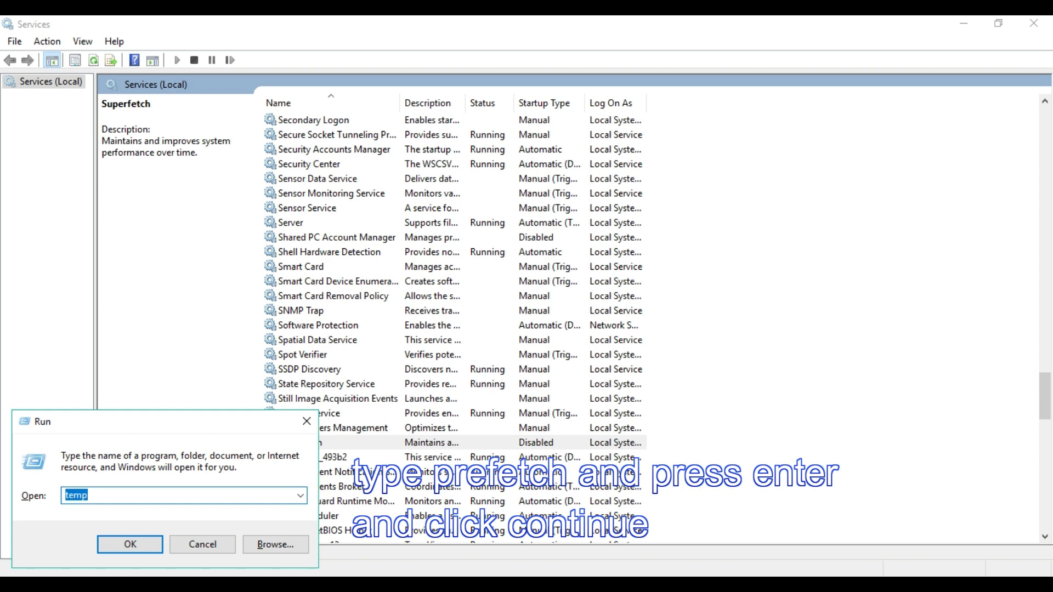
type("pref")
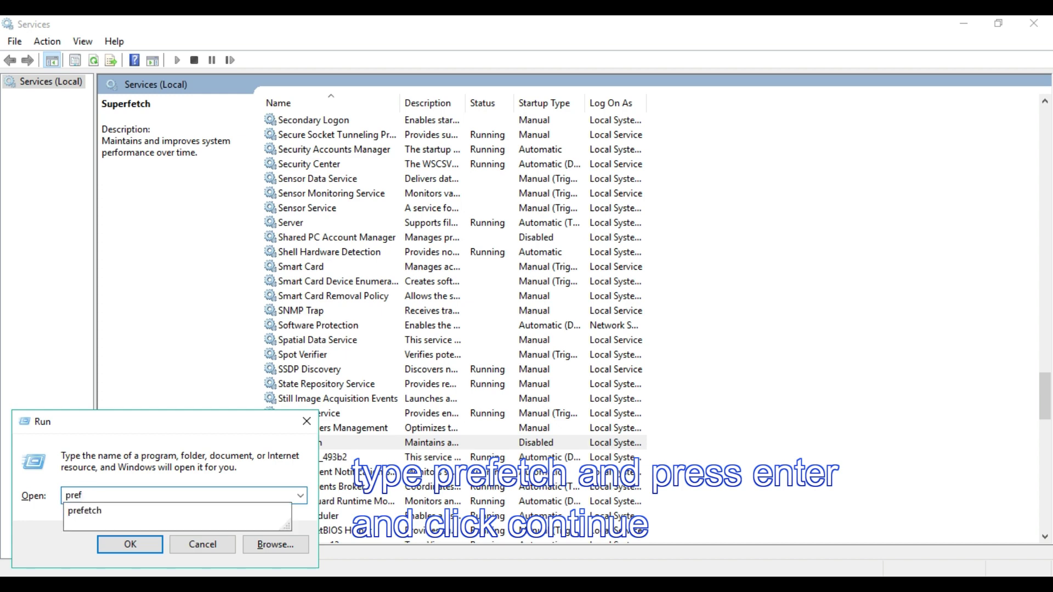
type("etch")
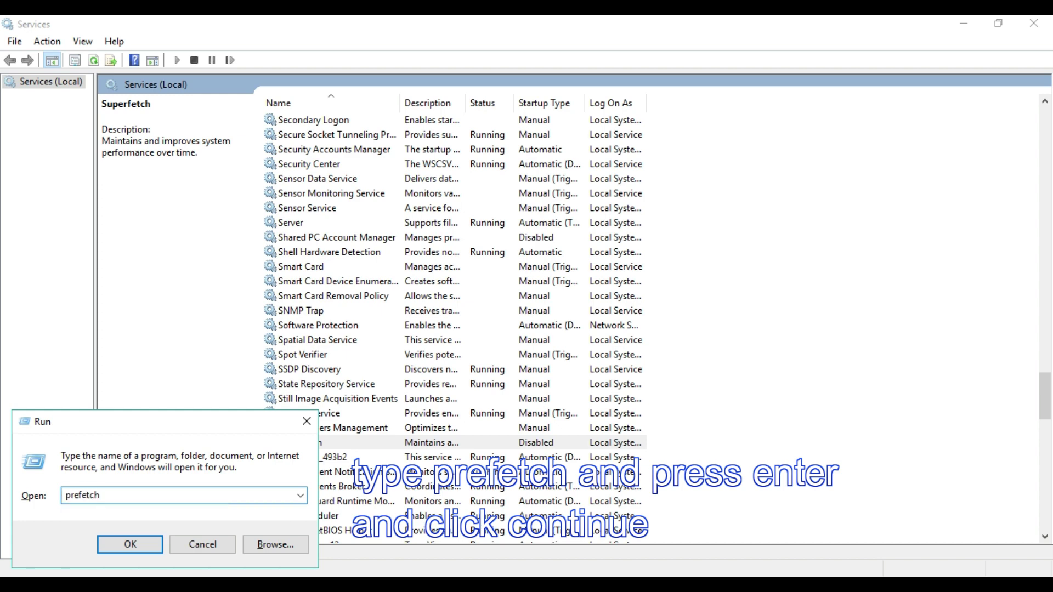
key("Return")
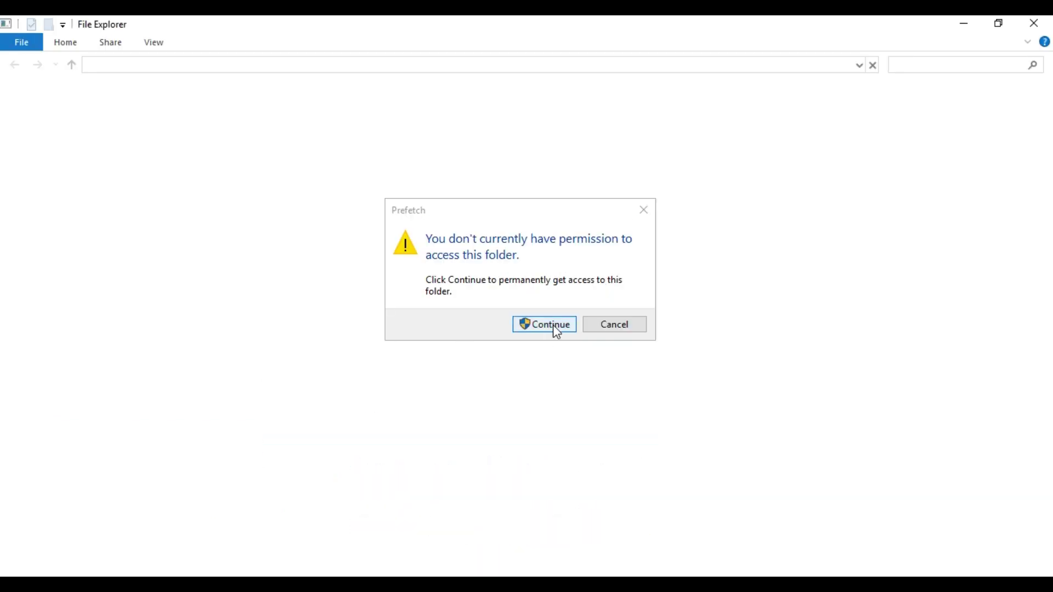
left_click(554, 326)
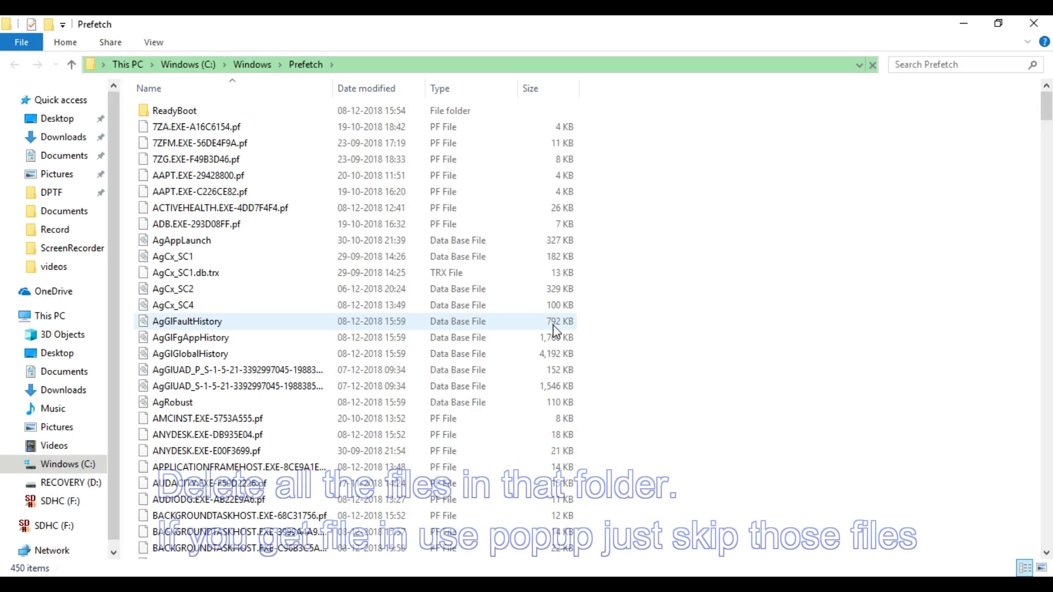
- Delete all items in the Windows Prefetch folder and close its window
scroll(323, 418, "down", 9)
scroll(324, 385, "up", 8)
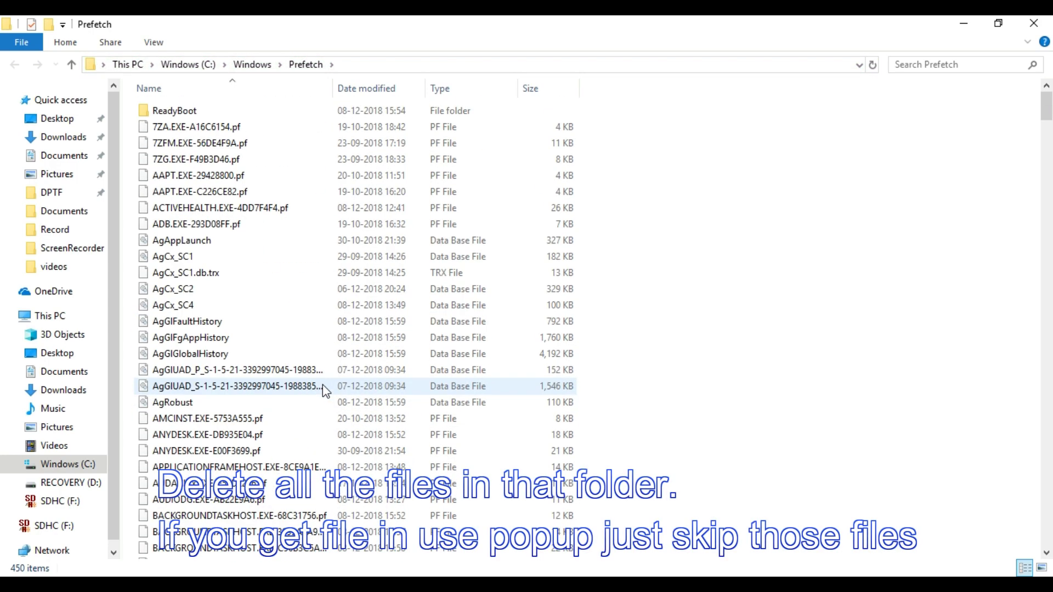
key("ctrl+a")
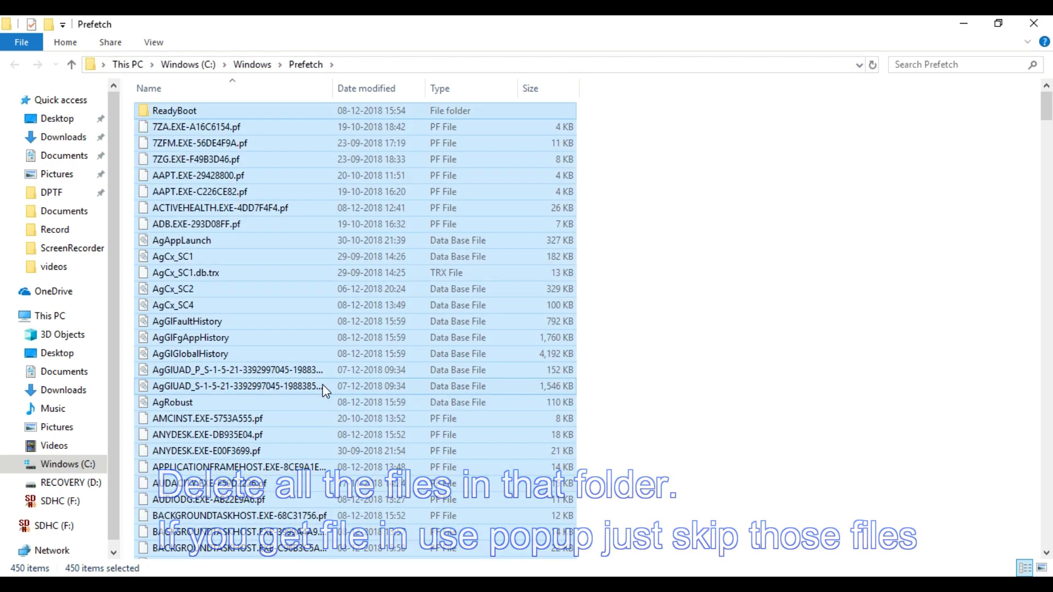
key("Delete")
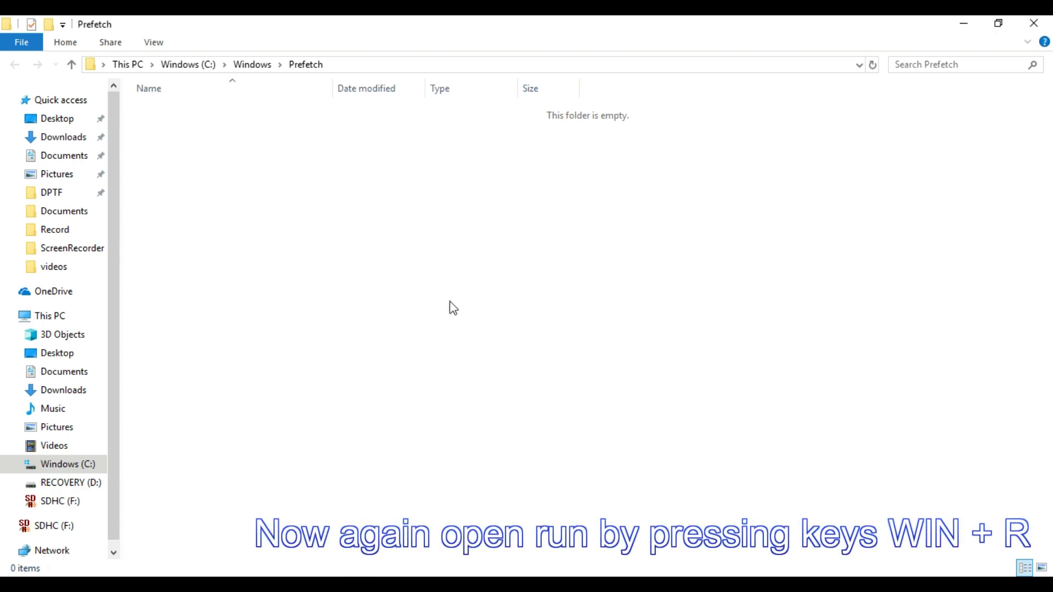
left_click(1034, 23)
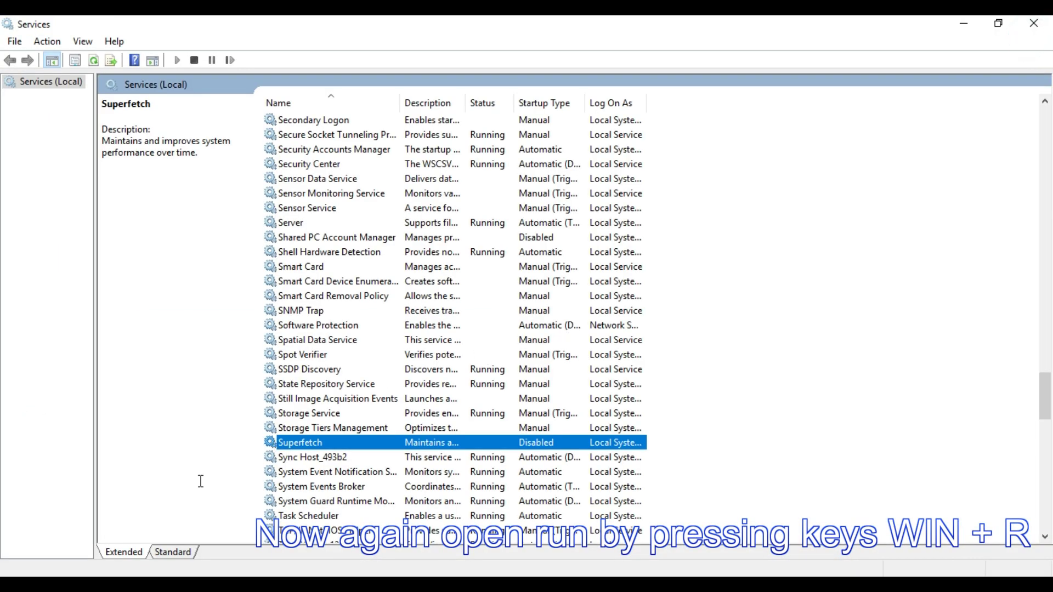
- Open the Windows temp folder by running the command temp
key("super+r")
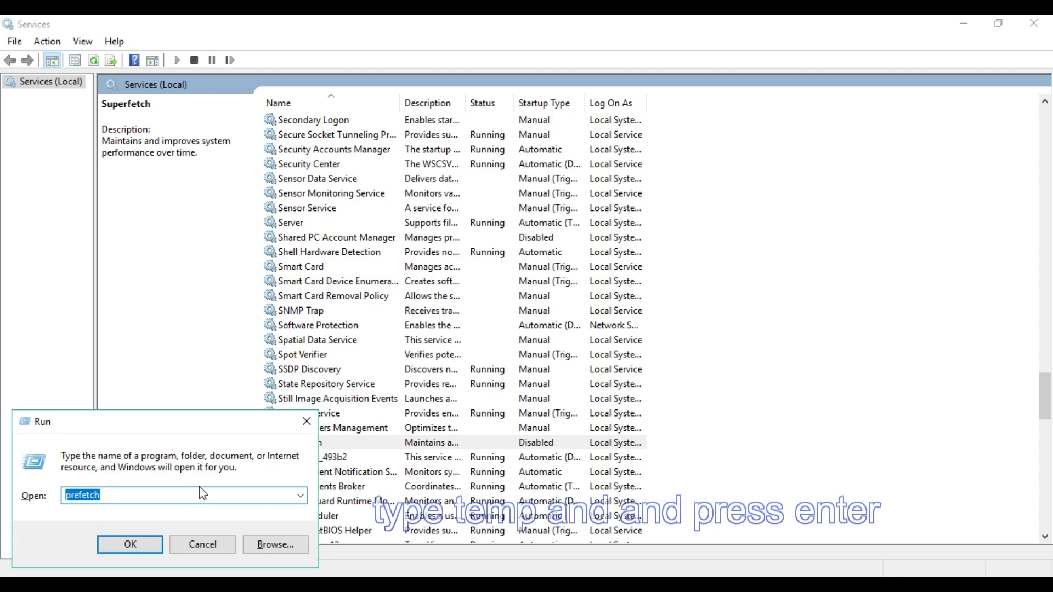
type("te")
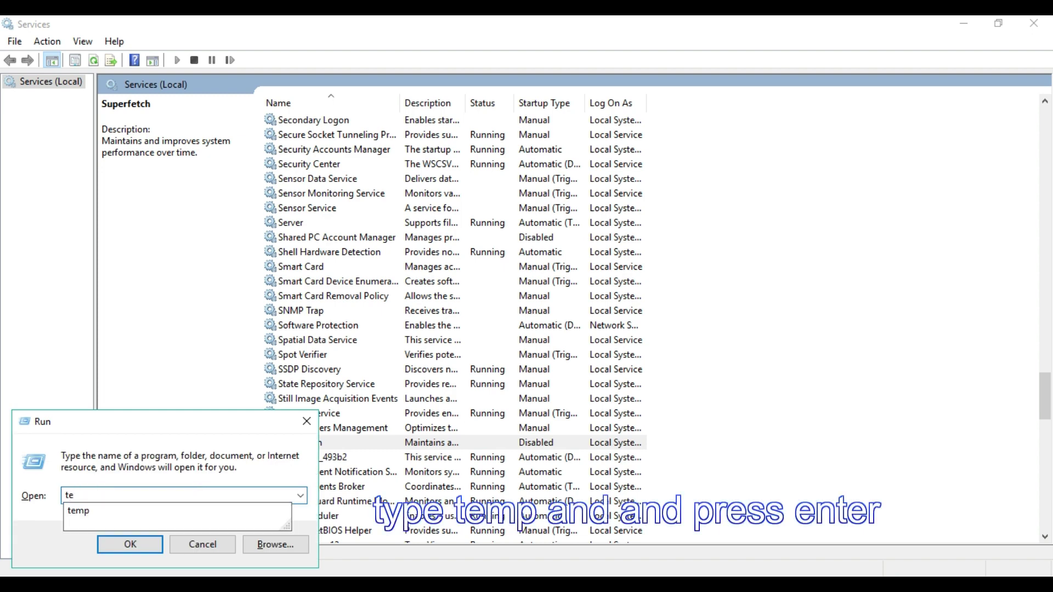
type("mp")
key("Return")
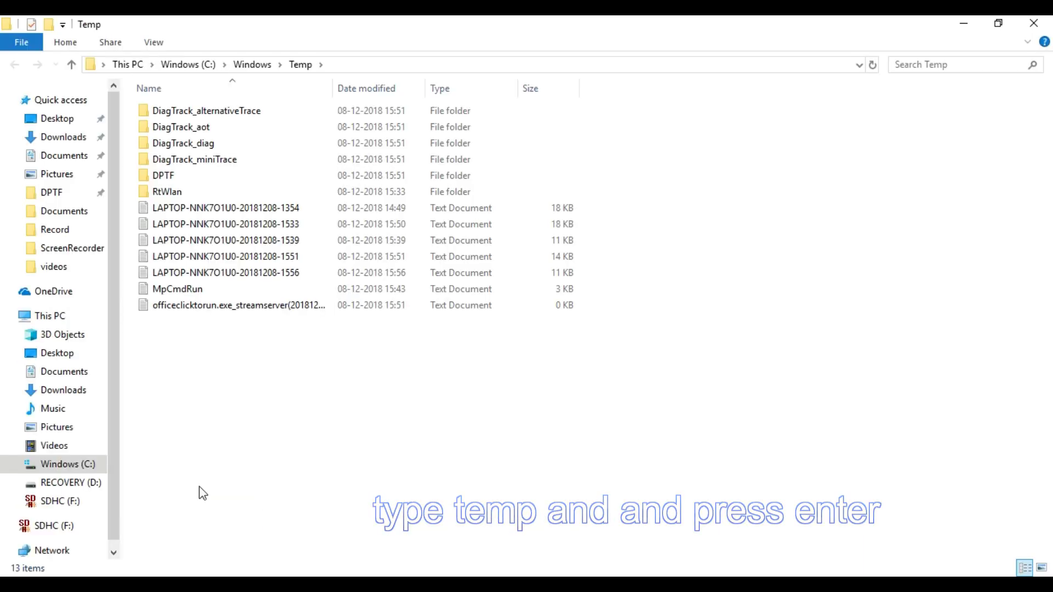
- Delete all files and folders in the Windows Temp folder, skipping every item that is in use
left_click(302, 360)
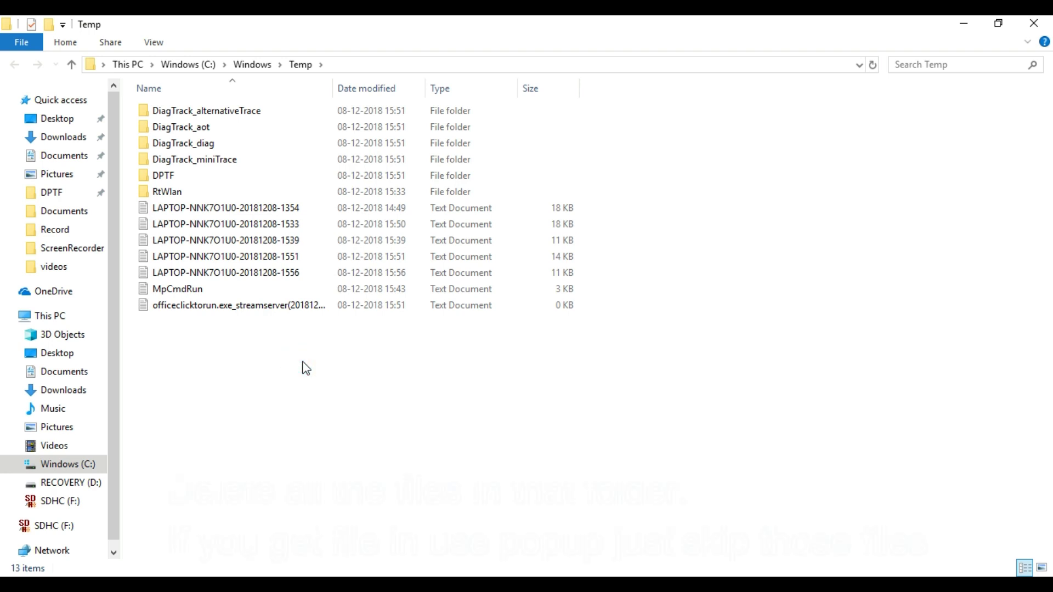
key("ctrl+a")
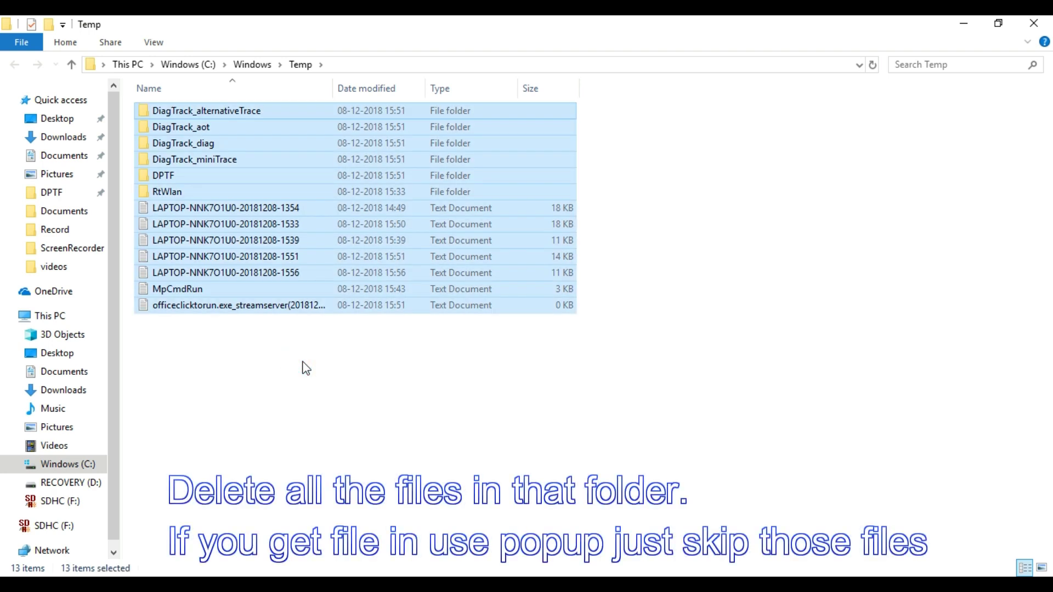
key("Delete")
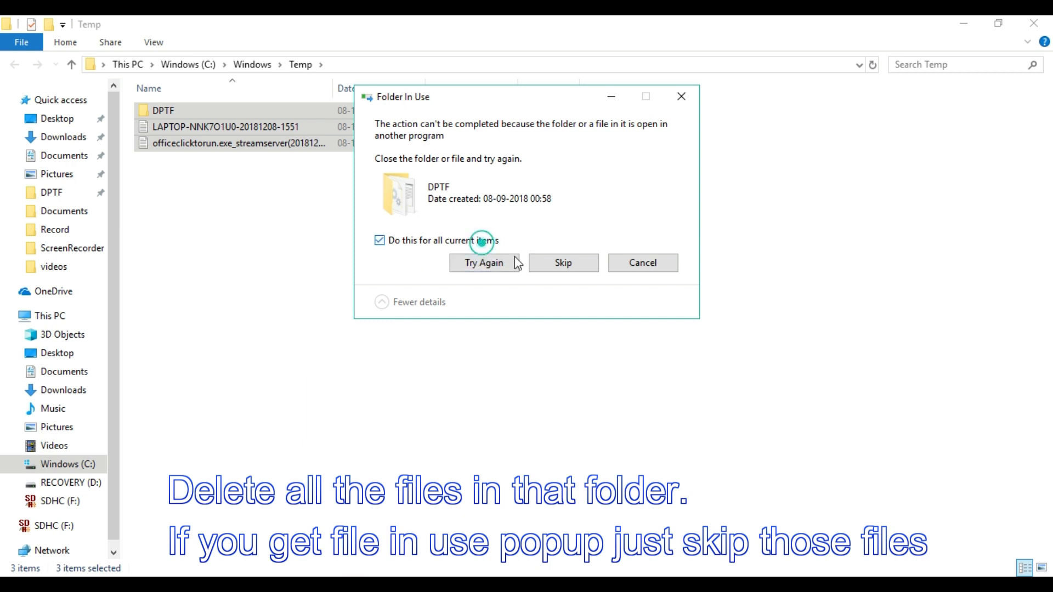
left_click(545, 266)
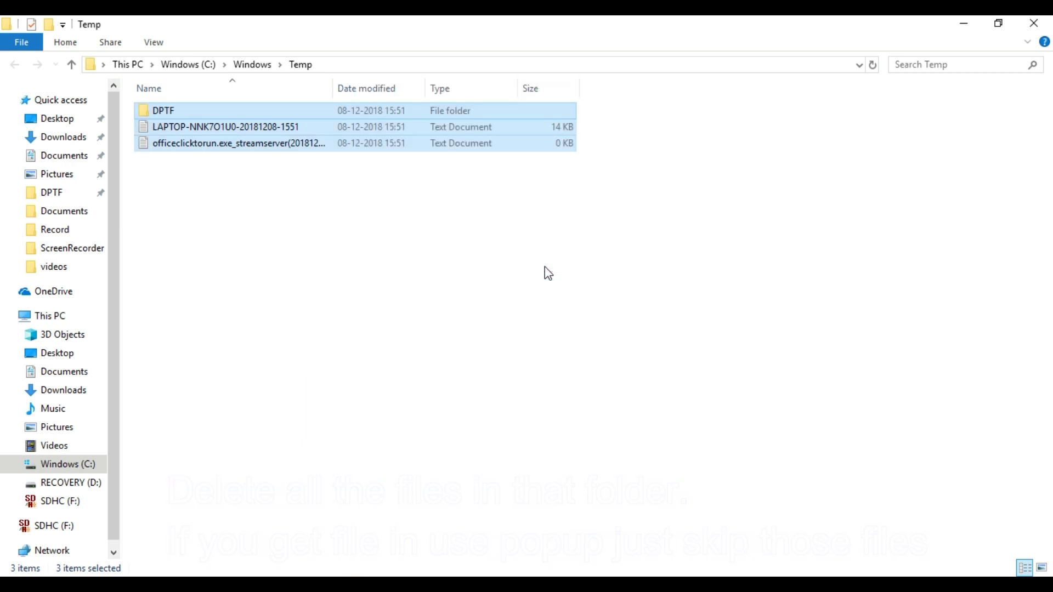
left_click(352, 261)
- Close the Temp folder and Services windows, and move the restart prompt higher on the desktop
left_click(1034, 23)
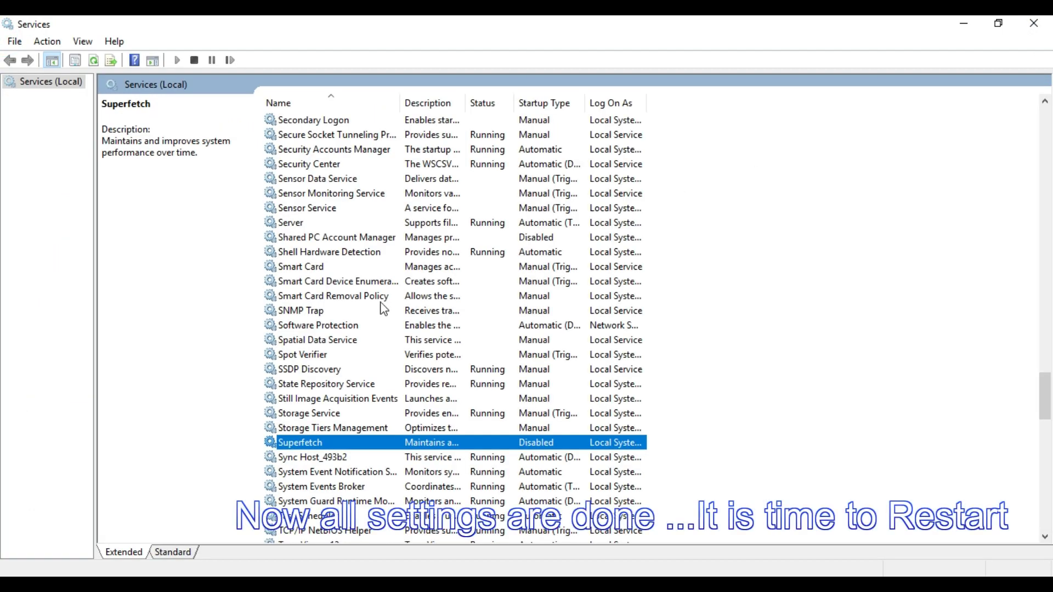
left_click(1034, 23)
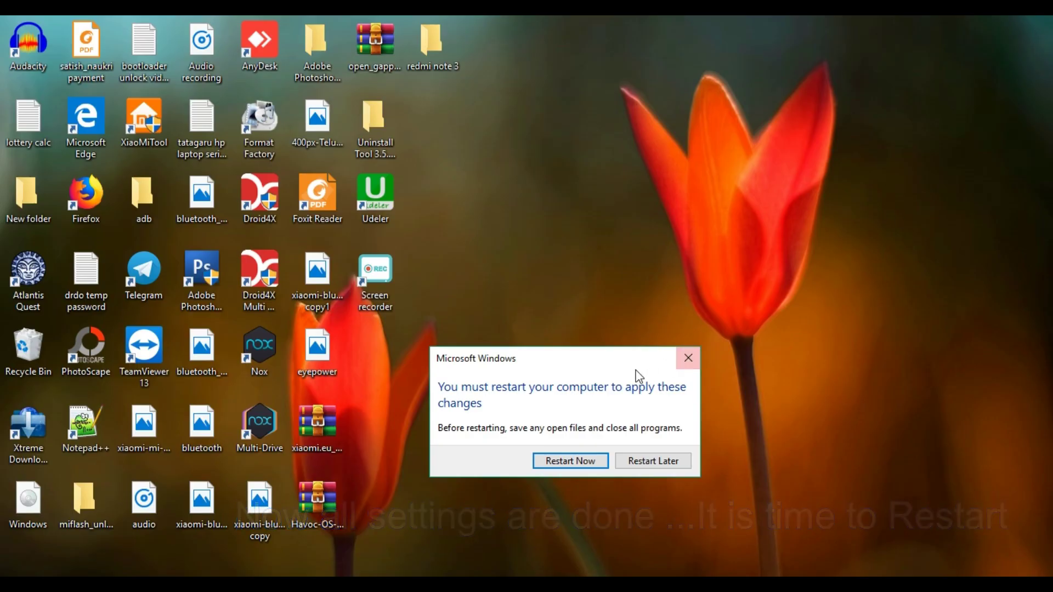
left_click_drag(599, 365, 606, 159)
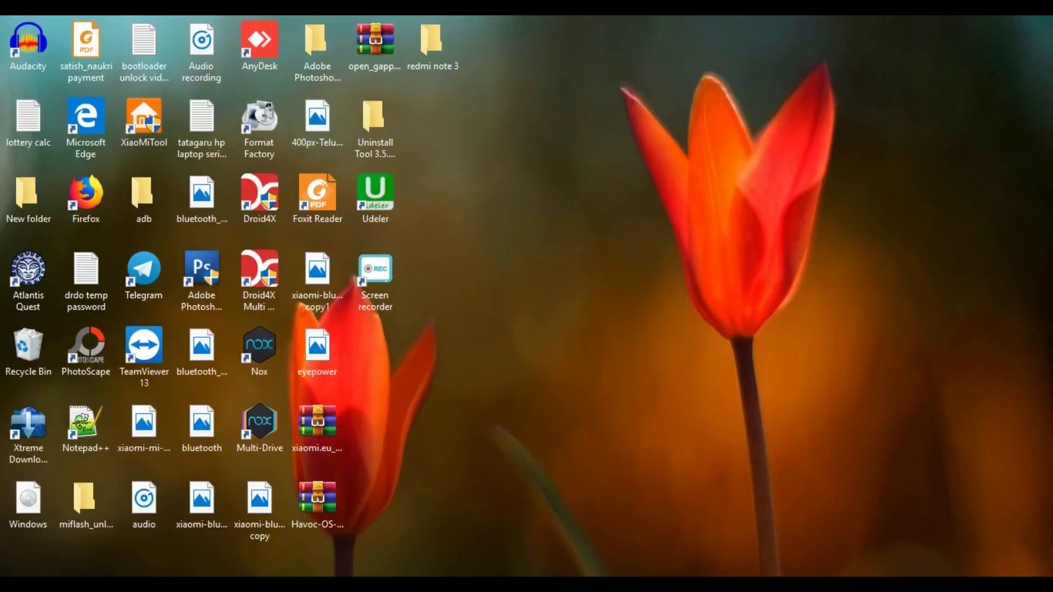
- Search for Task Manager, open it and maximize its window to check the disk usage
key("super+s")
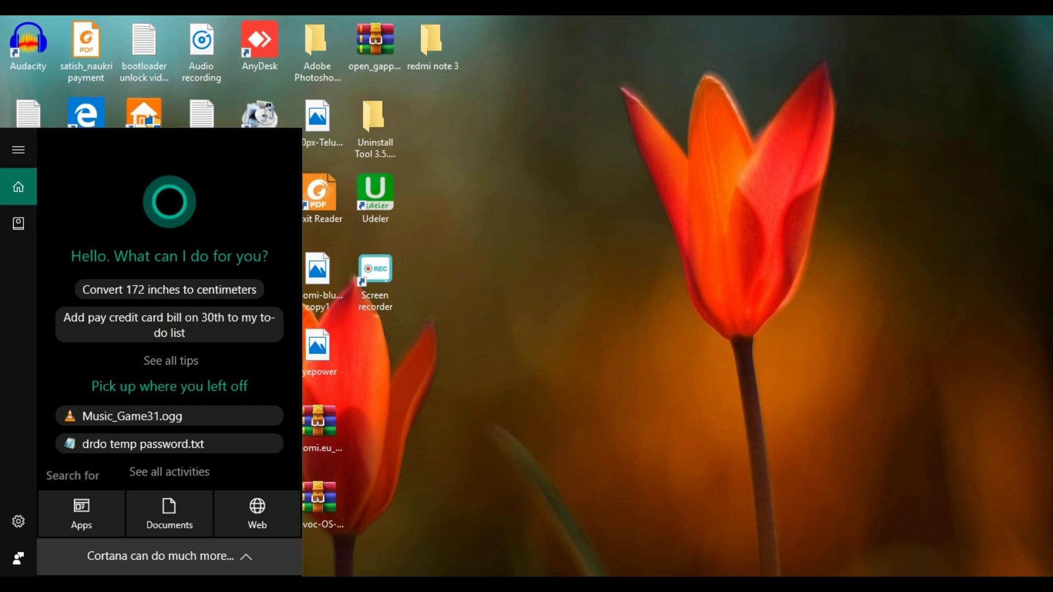
type("task mana")
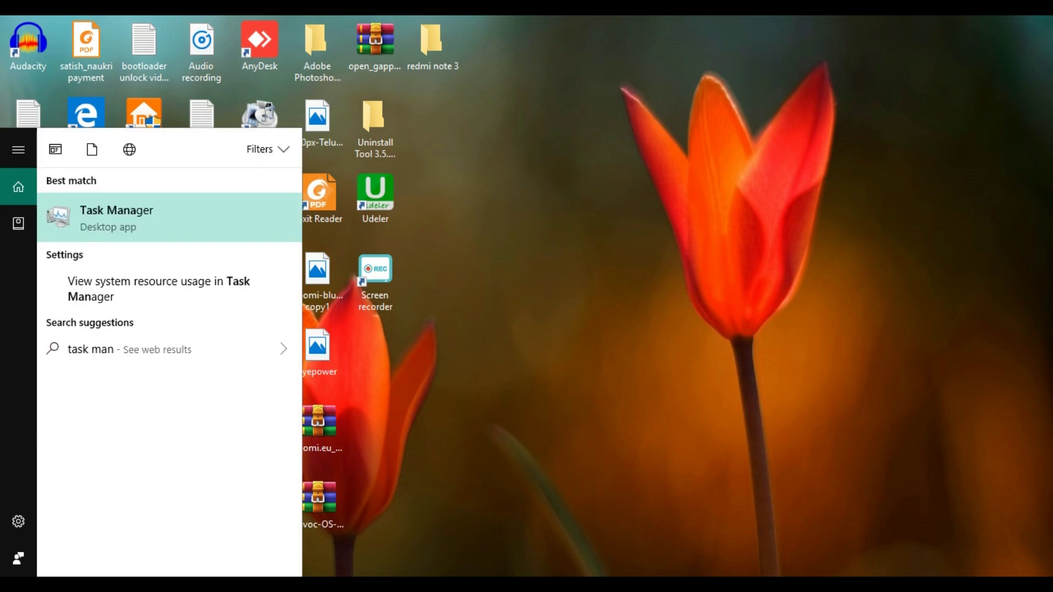
left_click(137, 220)
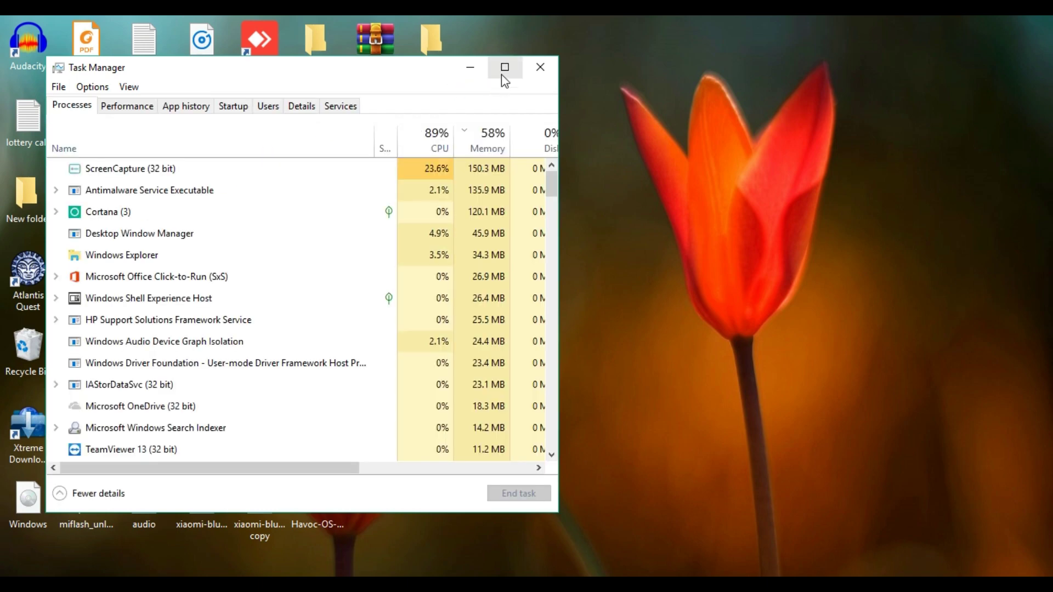
left_click(502, 71)
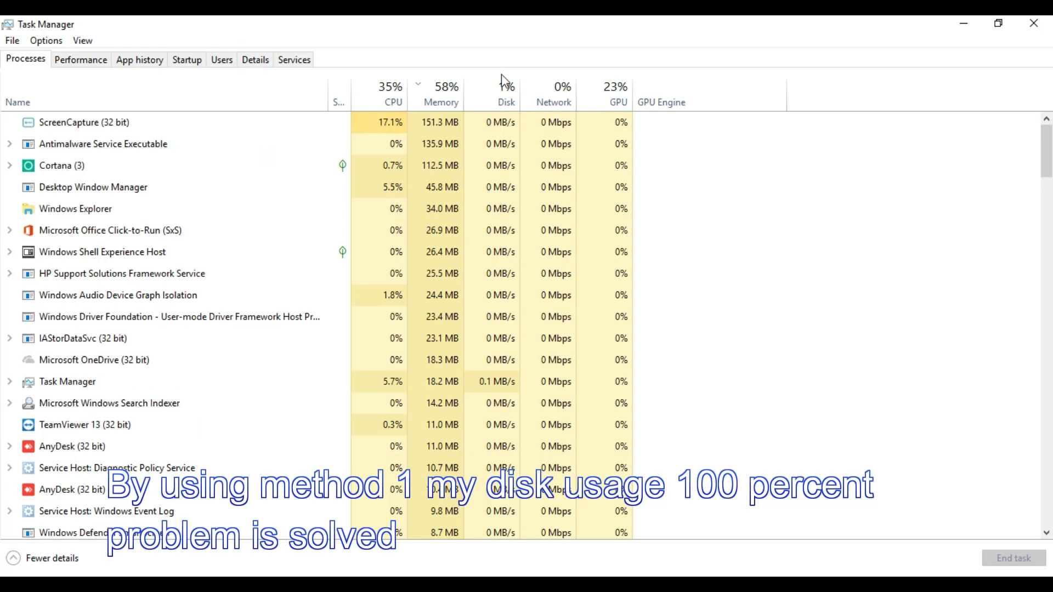